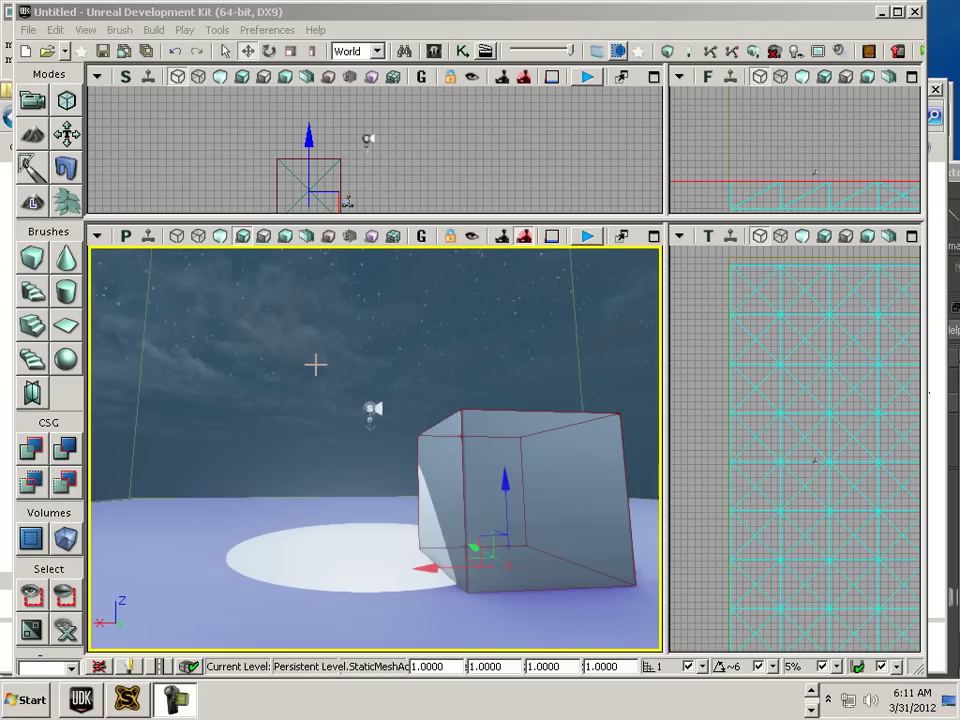
Step: Create a new map from the Night Lighting template
click(29, 30)
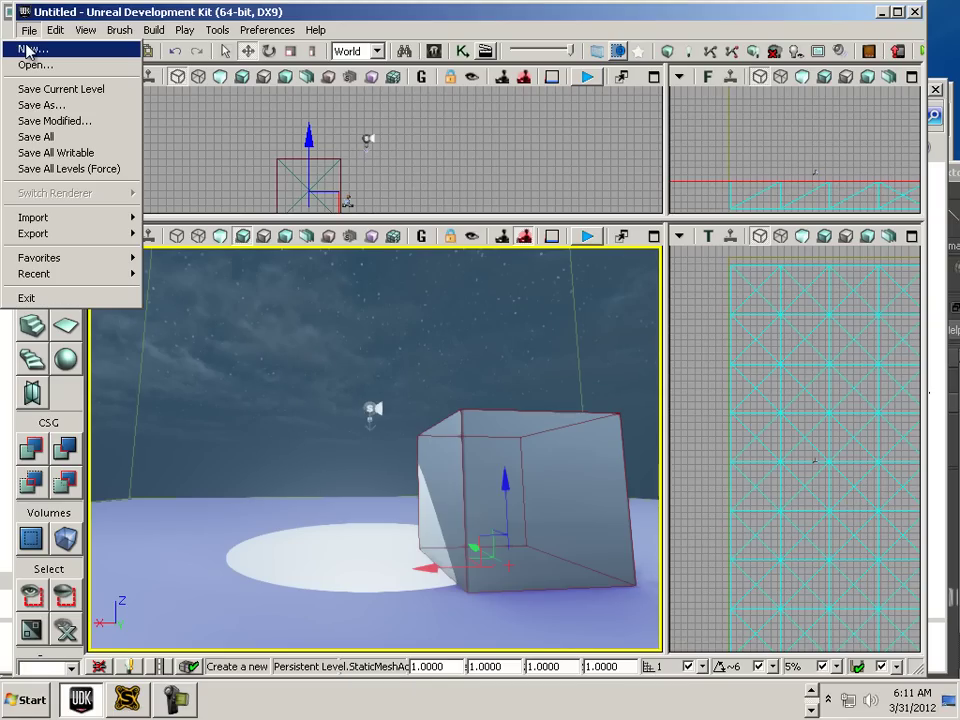
click(31, 49)
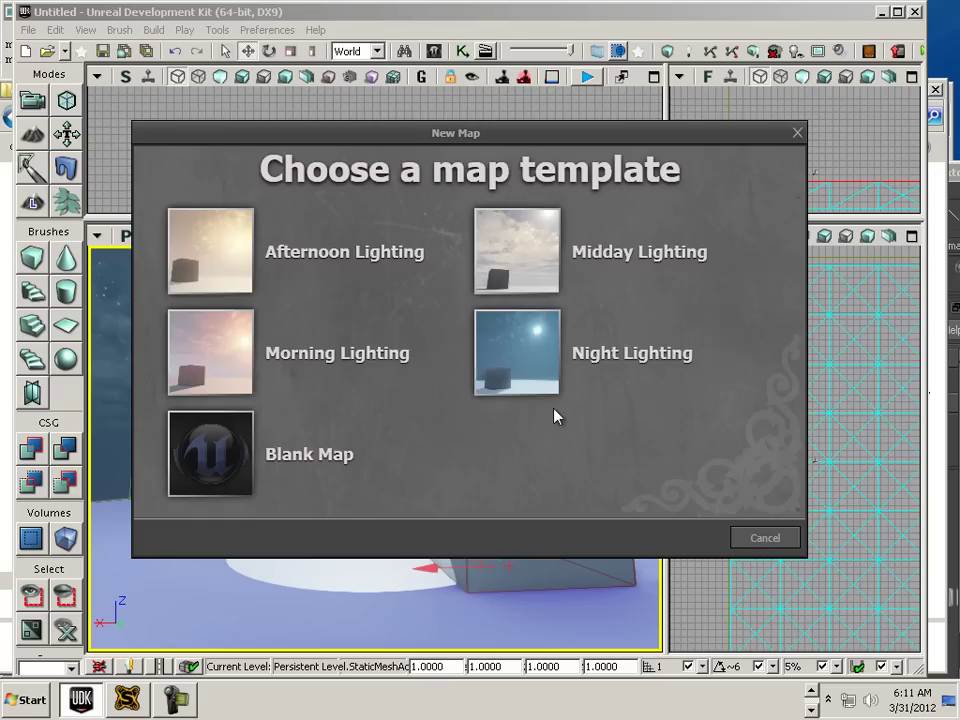
click(553, 369)
click(529, 508)
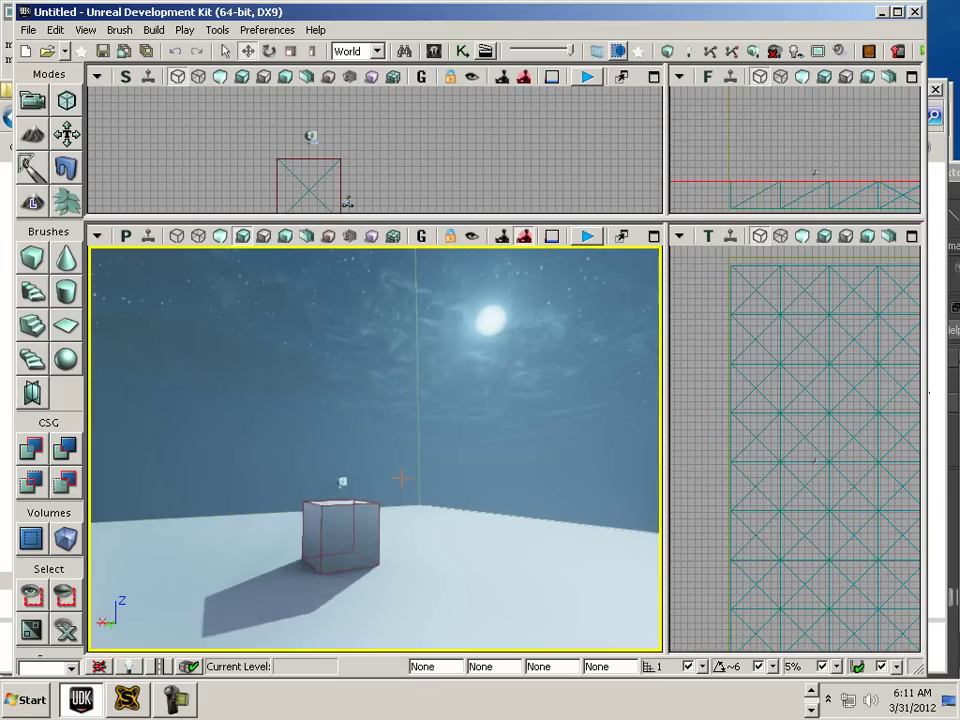
Step: Delete the dominant directional light located above the cube
middle_drag(401, 478, 399, 619)
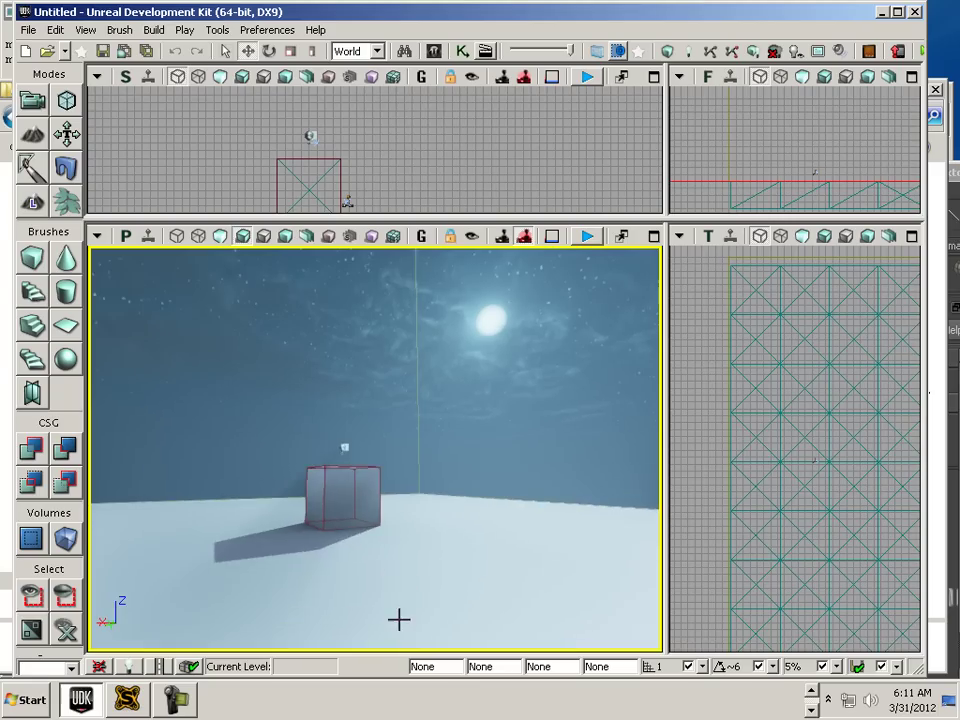
drag(399, 619, 355, 185)
click(373, 425)
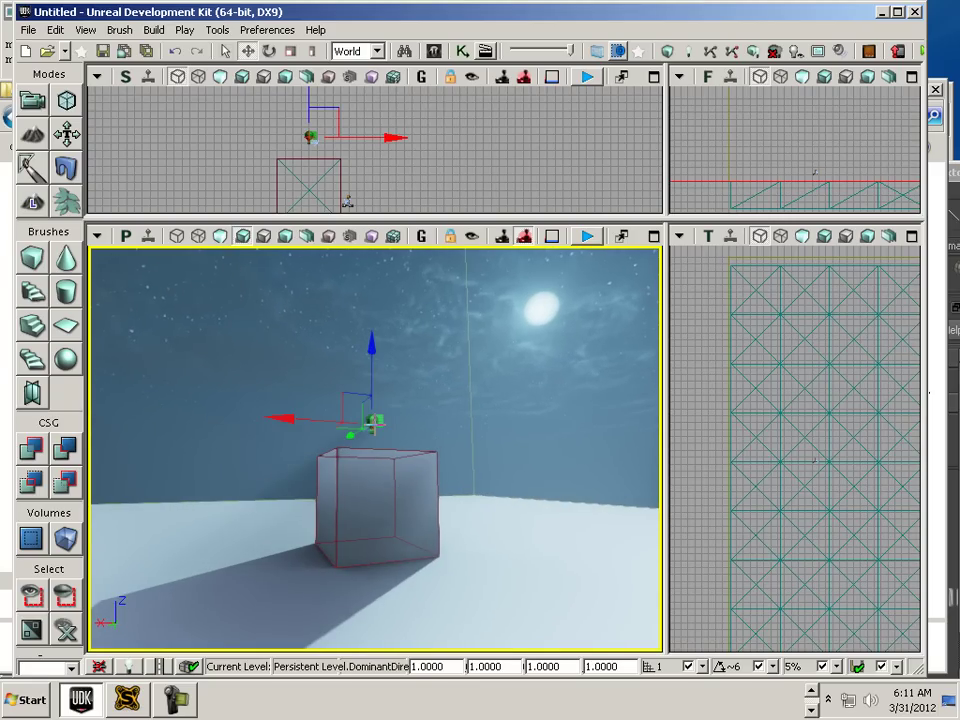
key(Delete)
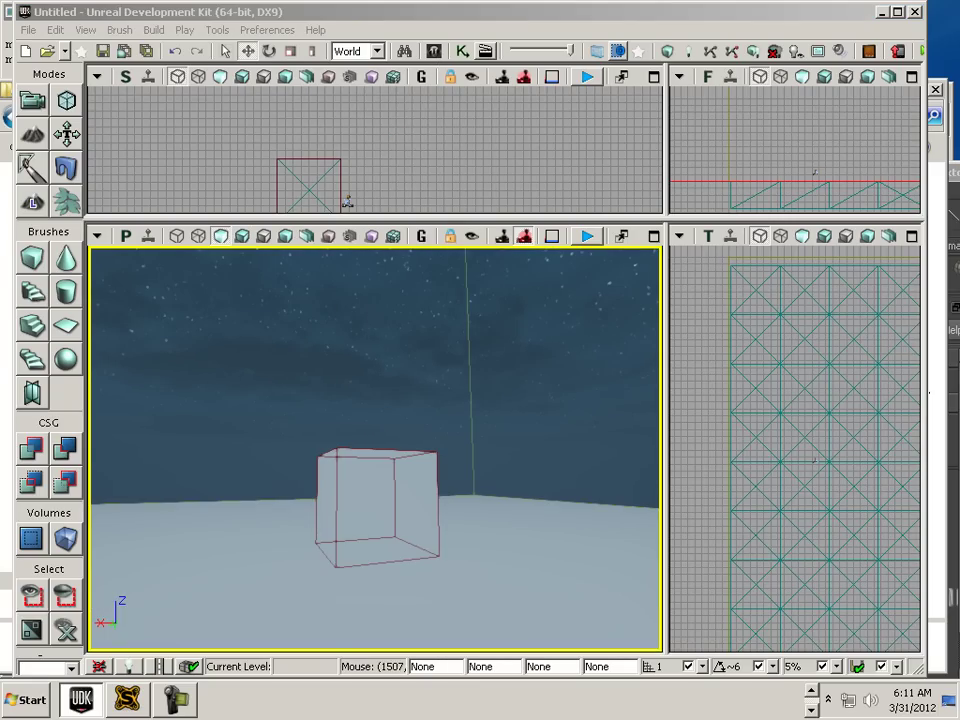
Step: Place a SpotLightToggleable actor in the level beside the cube and move the Actor Classes window out of the way
click(597, 51)
click(500, 109)
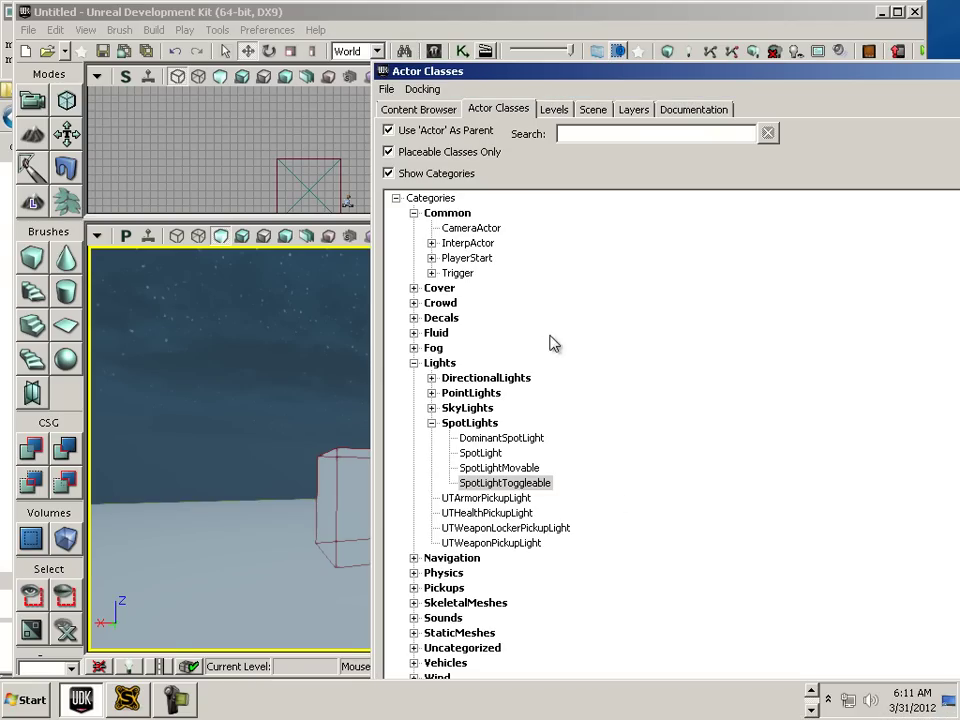
click(616, 490)
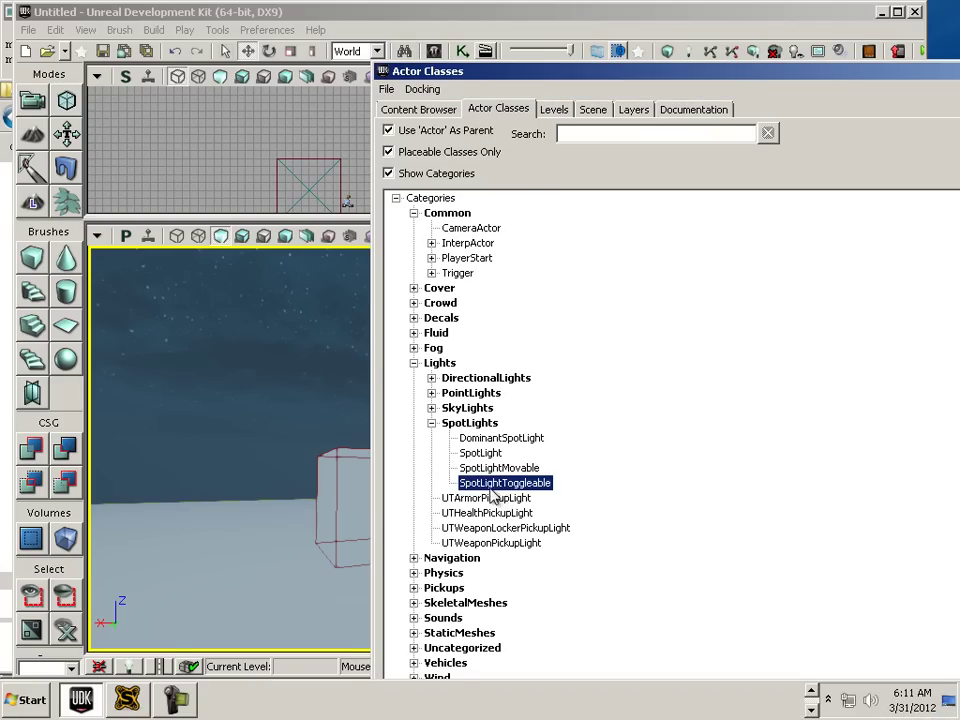
drag(245, 492, 284, 337)
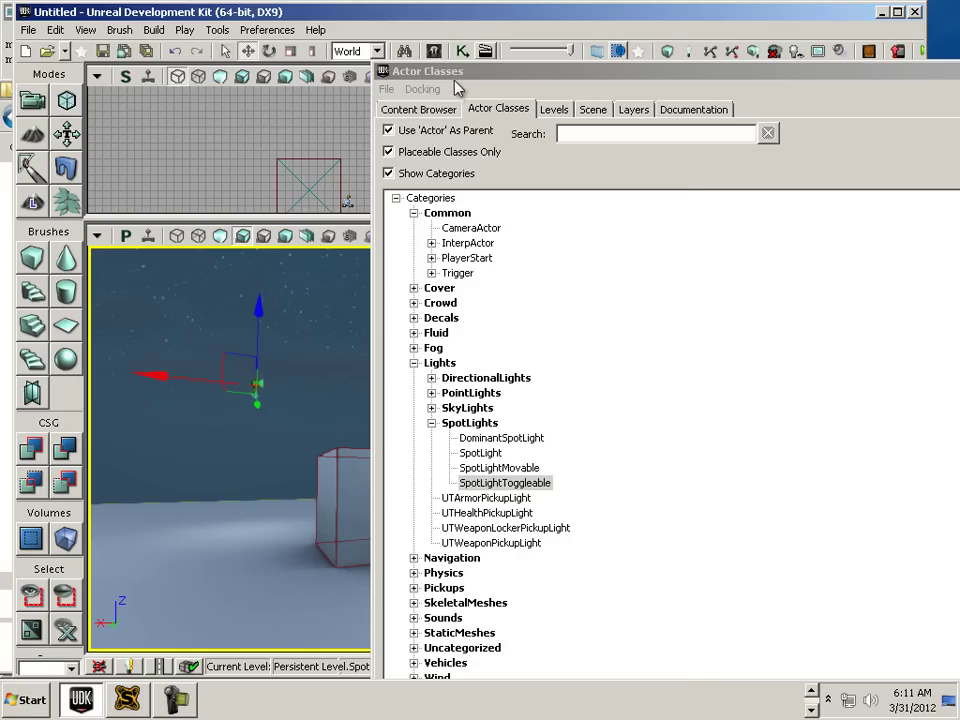
drag(456, 73, 959, 80)
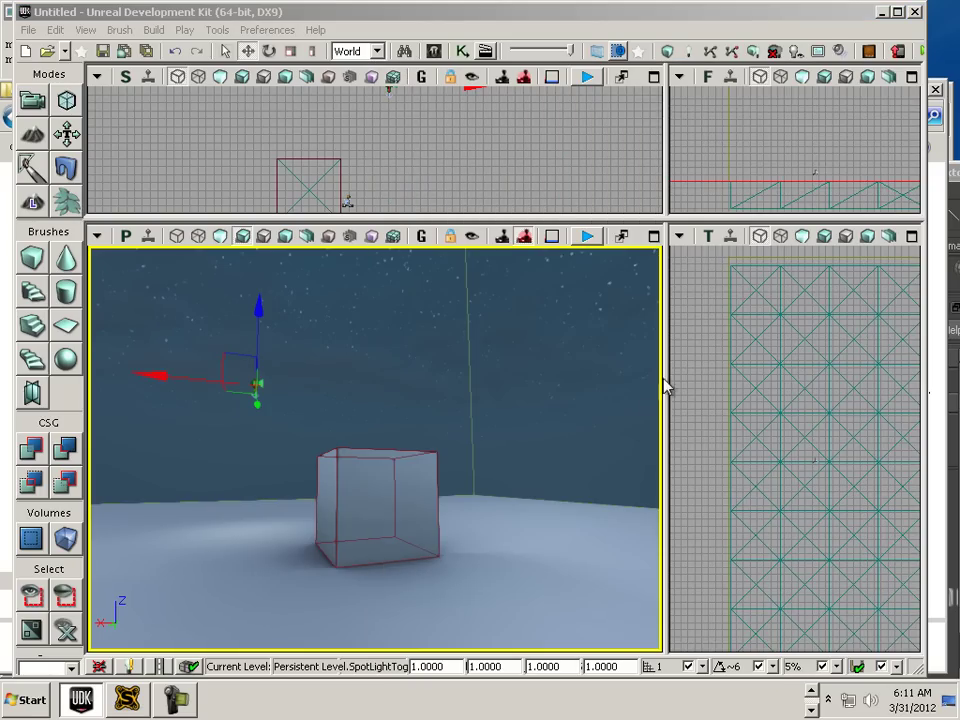
Step: Set the toggleable spotlight's Inner Cone Angle to 44 in its properties
double_click(257, 387)
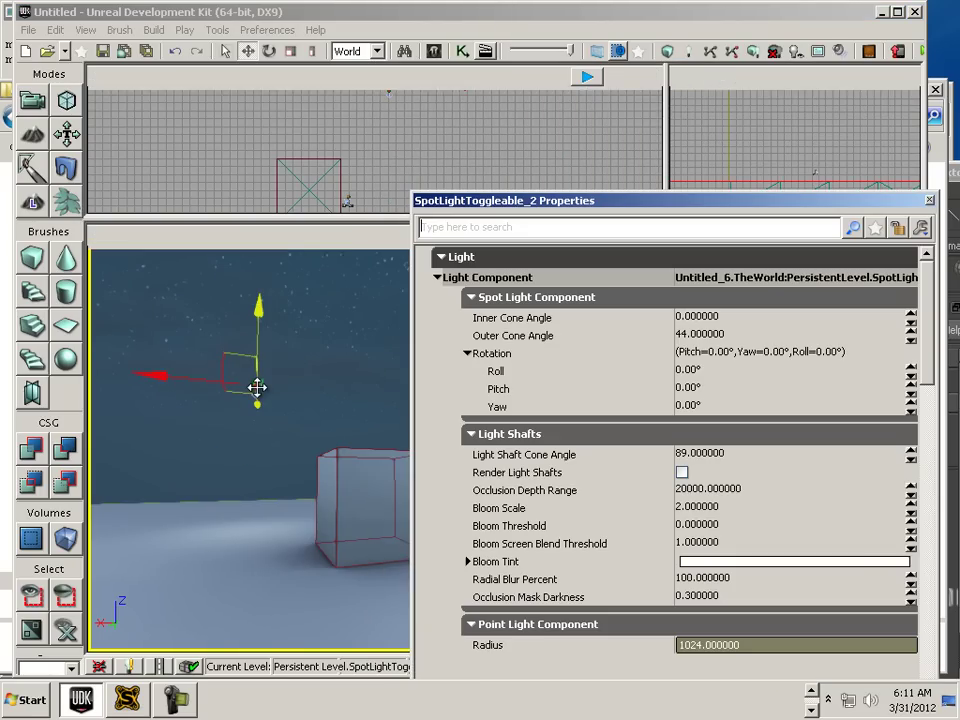
click(697, 318)
text(4)
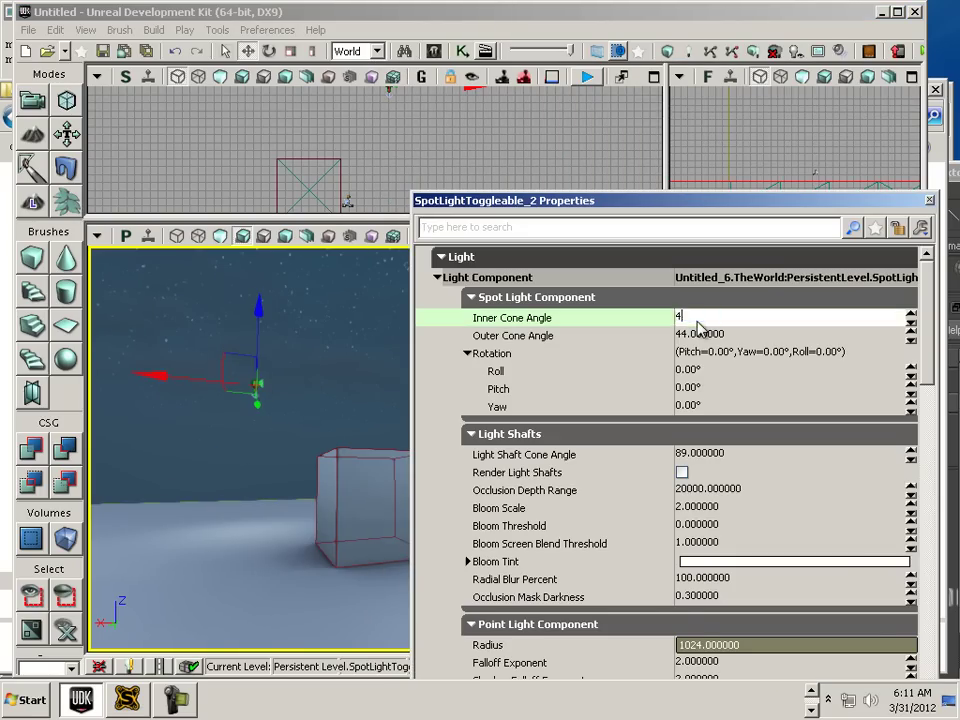
text(4)
click(718, 333)
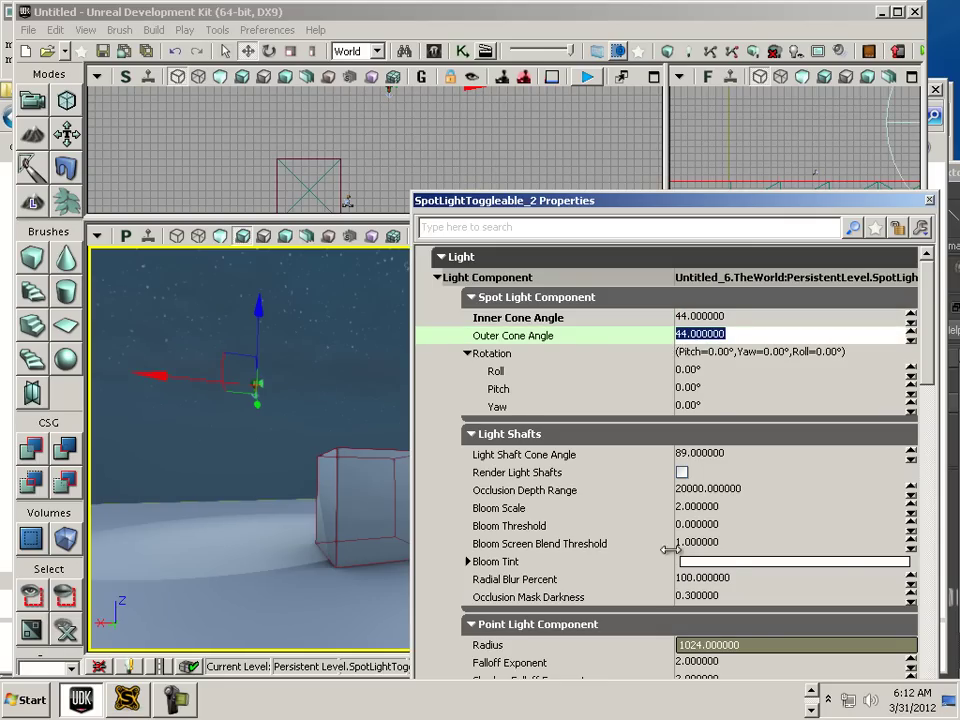
Step: Set the spotlight's Brightness to 0 in its Light Component settings
scroll(666, 560, down, 4)
scroll(666, 558, down, 6)
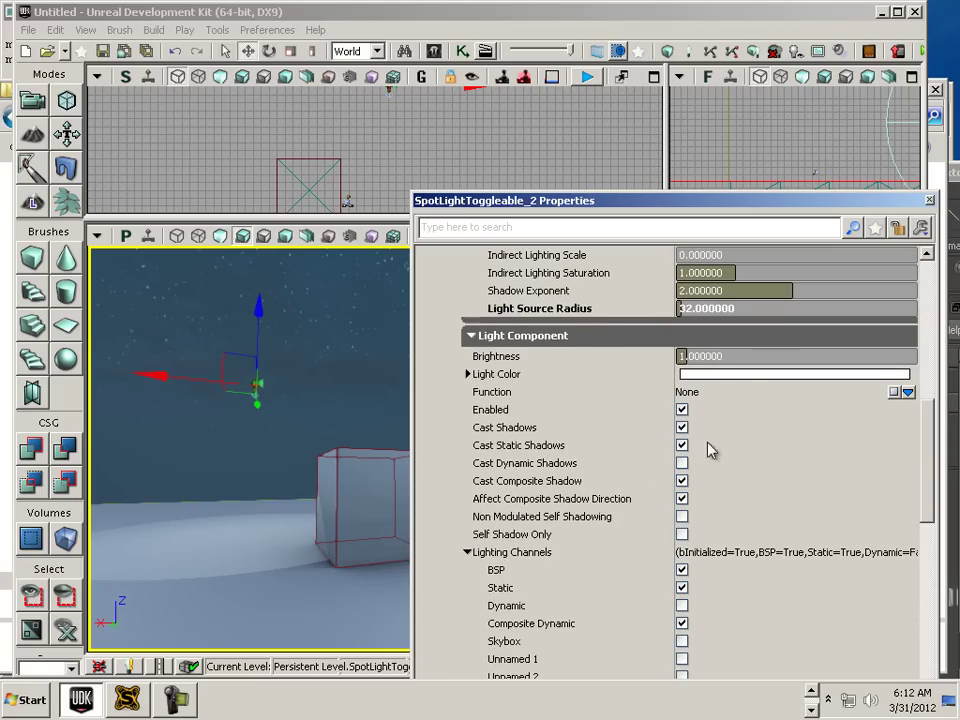
drag(680, 356, 670, 355)
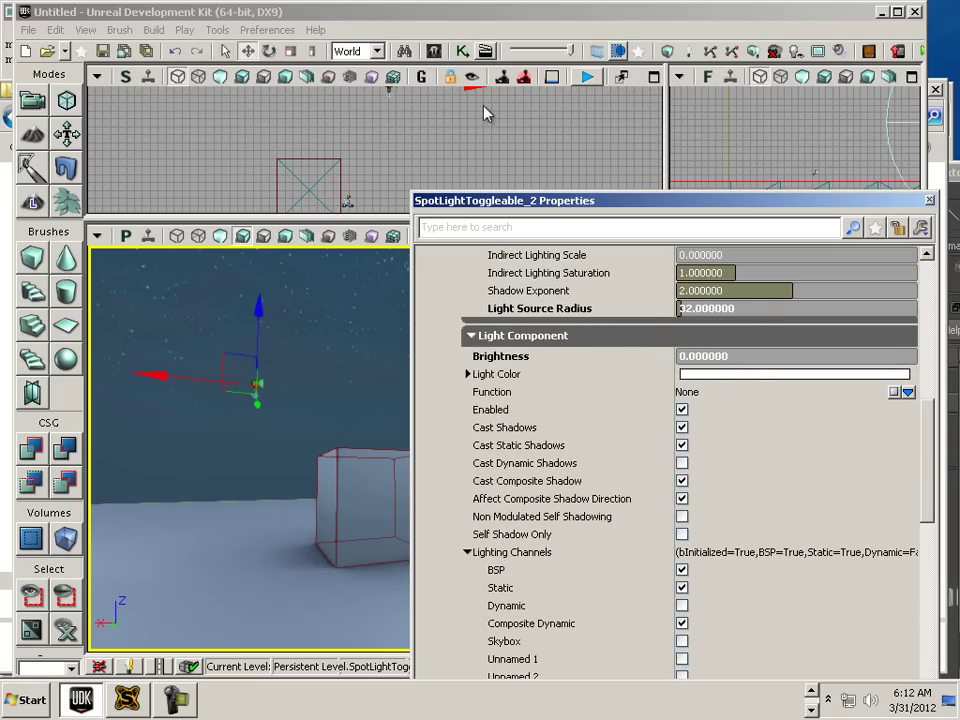
Step: Open Kismet and add a new Matinee node, leaving free space beside it in the sequence
click(461, 52)
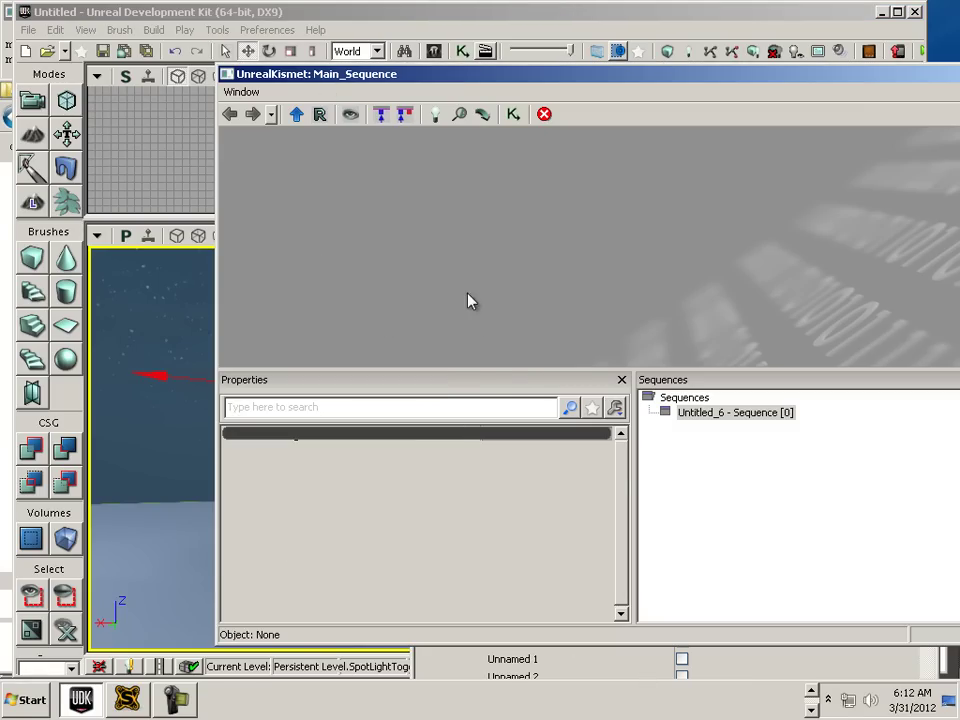
right_click(460, 226)
click(488, 249)
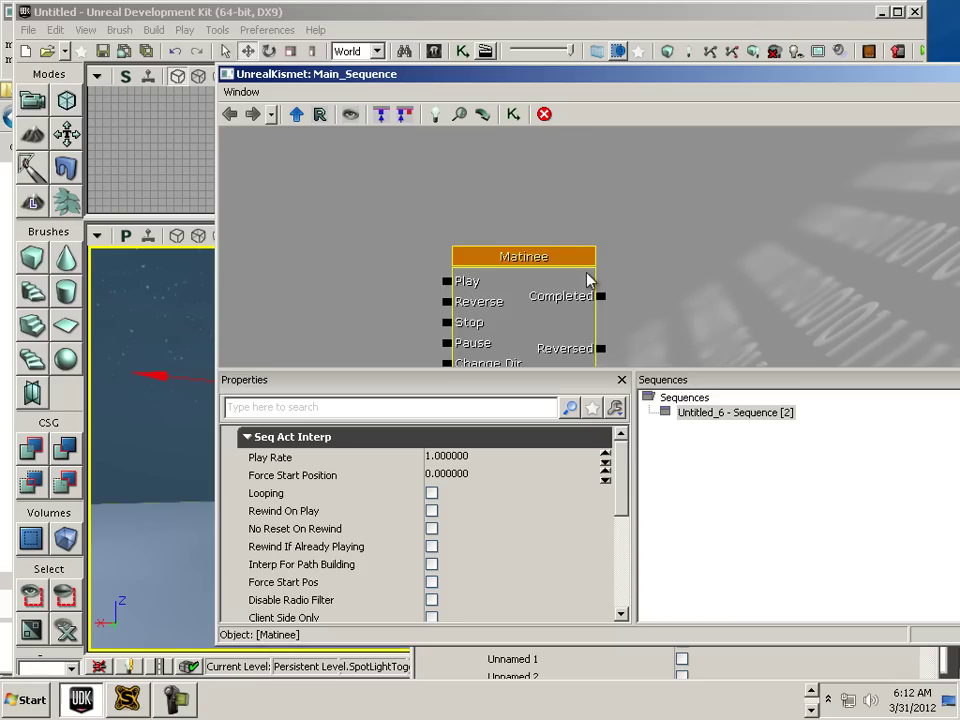
drag(638, 276, 786, 196)
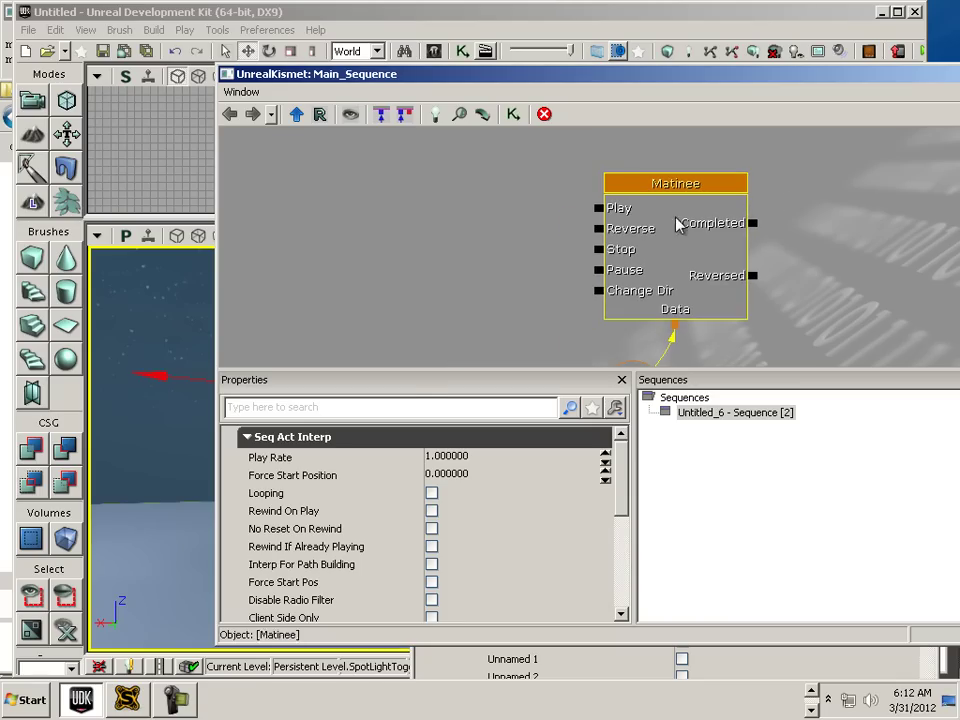
Step: Add a Level Loaded event and connect its Loaded and Visible output to the Matinee's Play input
right_click(404, 234)
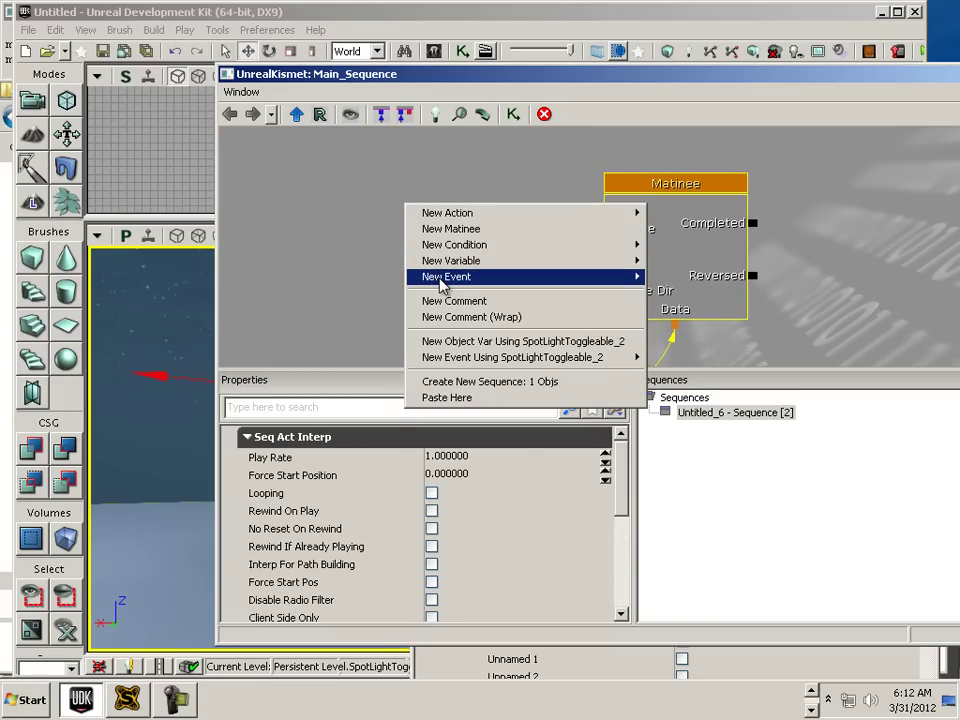
mouse_move(443, 286)
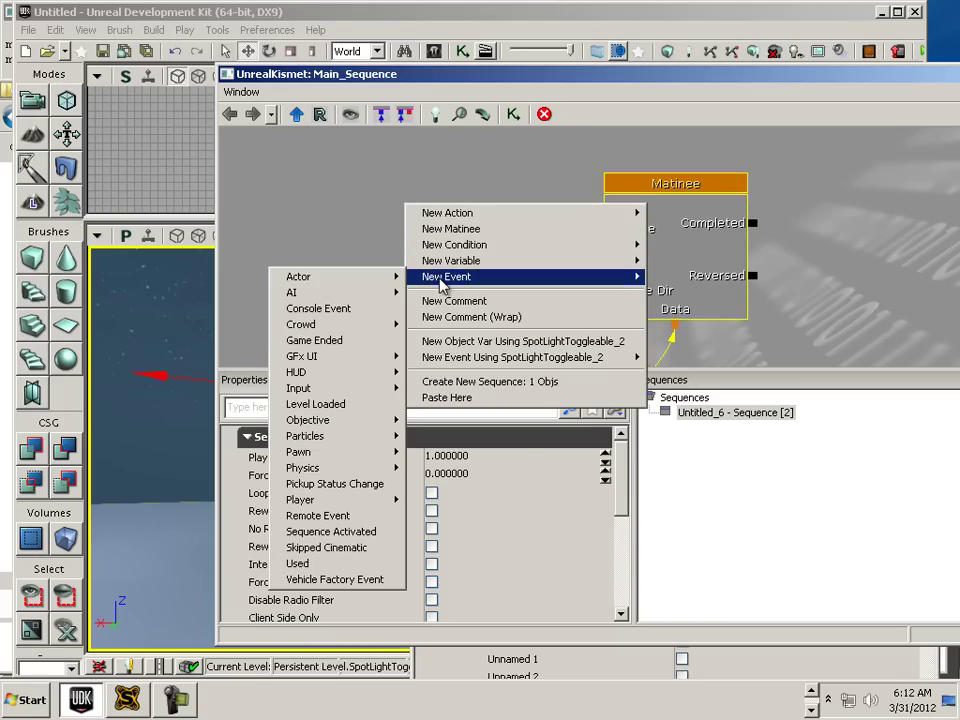
click(352, 404)
ctrl+drag(465, 285, 438, 221)
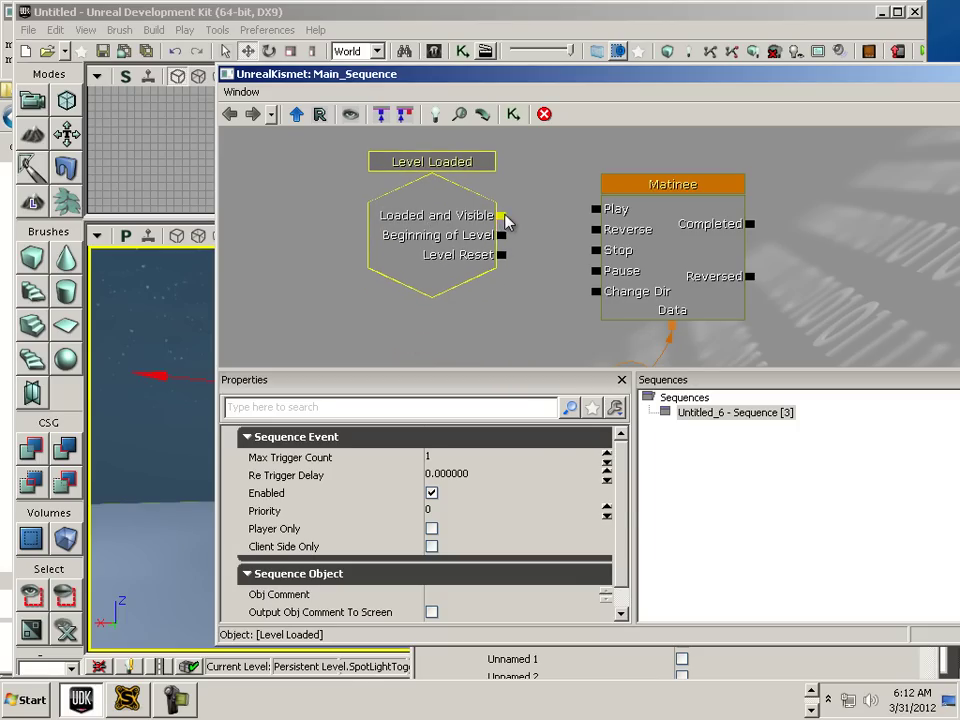
drag(505, 222, 530, 220)
drag(595, 218, 594, 208)
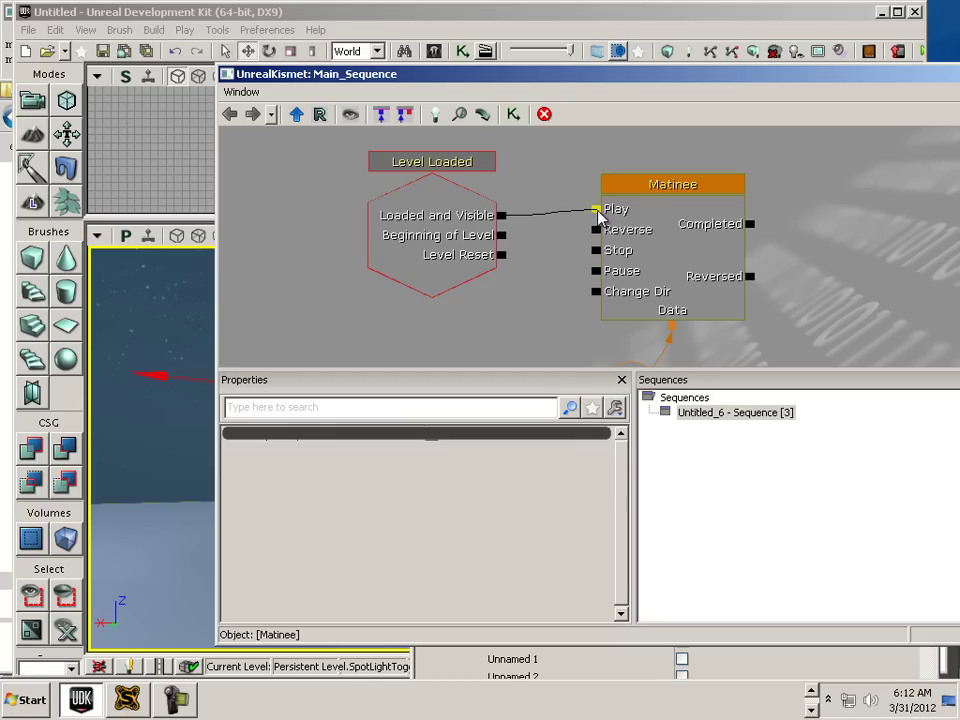
Step: Open the Matinee node for editing and add a new lighting group for the spotlight with the name NewLightingGroup
drag(559, 294, 461, 278)
click(343, 200)
click(493, 200)
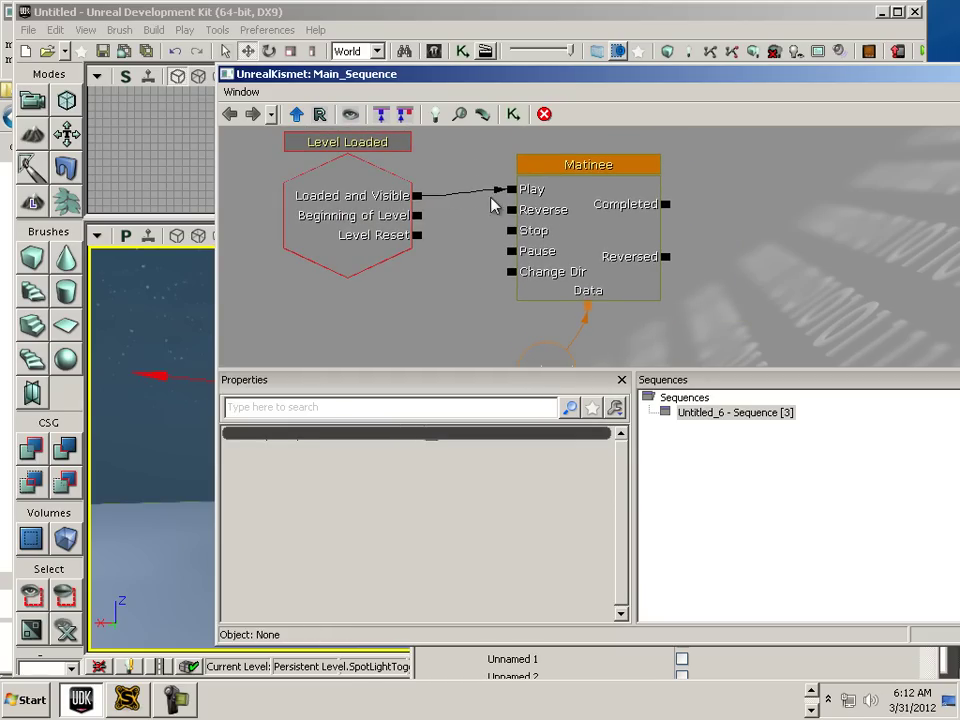
click(538, 193)
drag(687, 290, 708, 275)
double_click(636, 240)
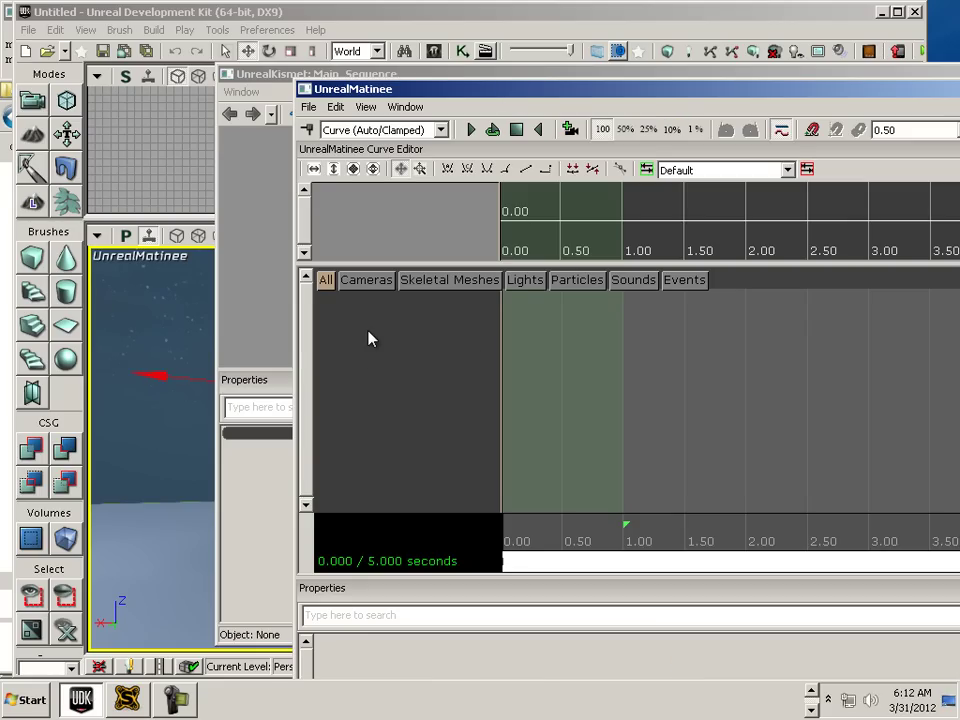
right_click(370, 345)
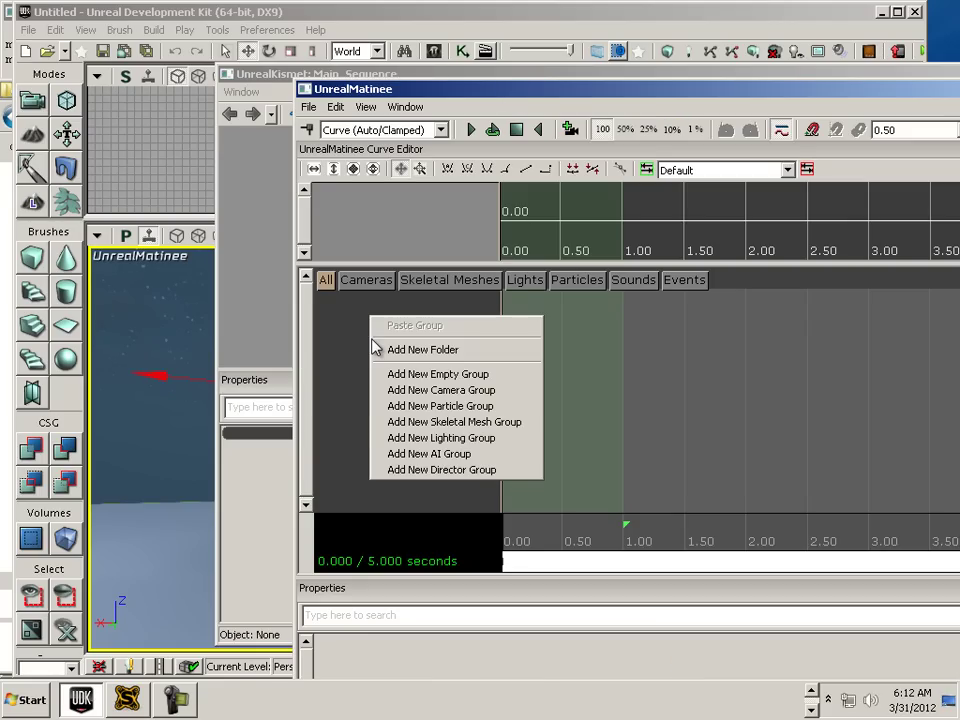
click(432, 441)
click(491, 445)
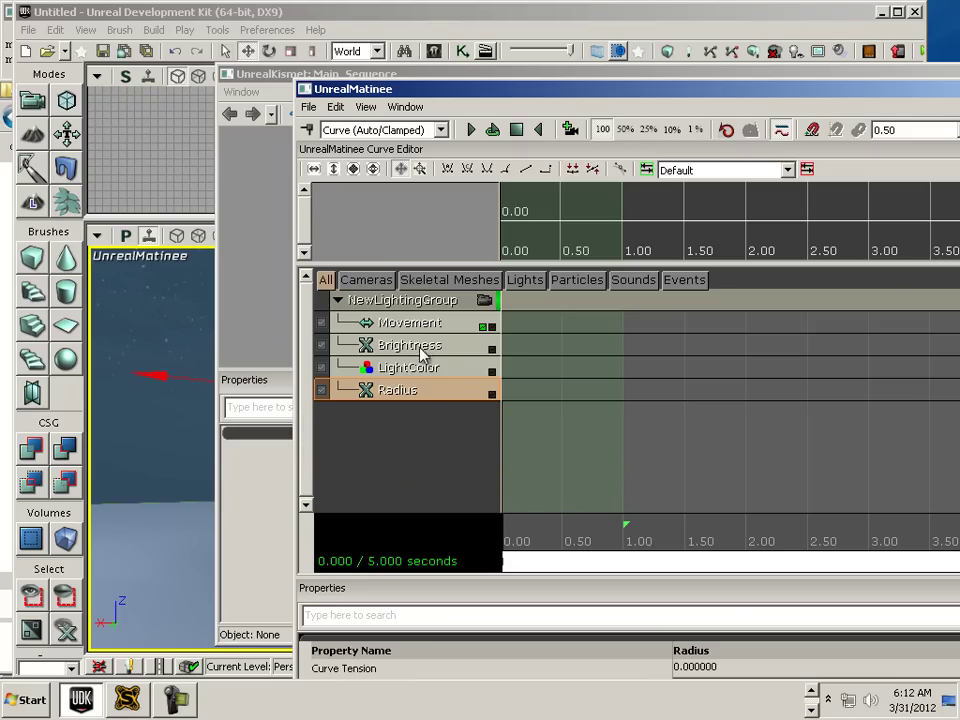
Step: Select the lighting group's Brightness track and open the spotlight's properties at its Brightness setting, clear of the Matinee timeline
click(422, 348)
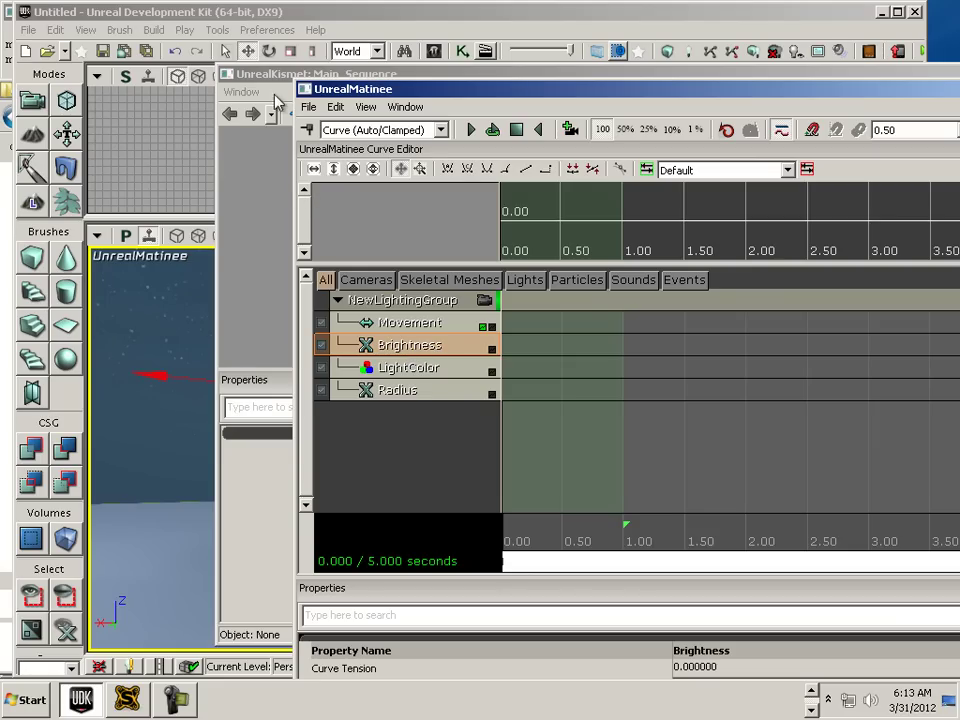
drag(279, 77, 868, 232)
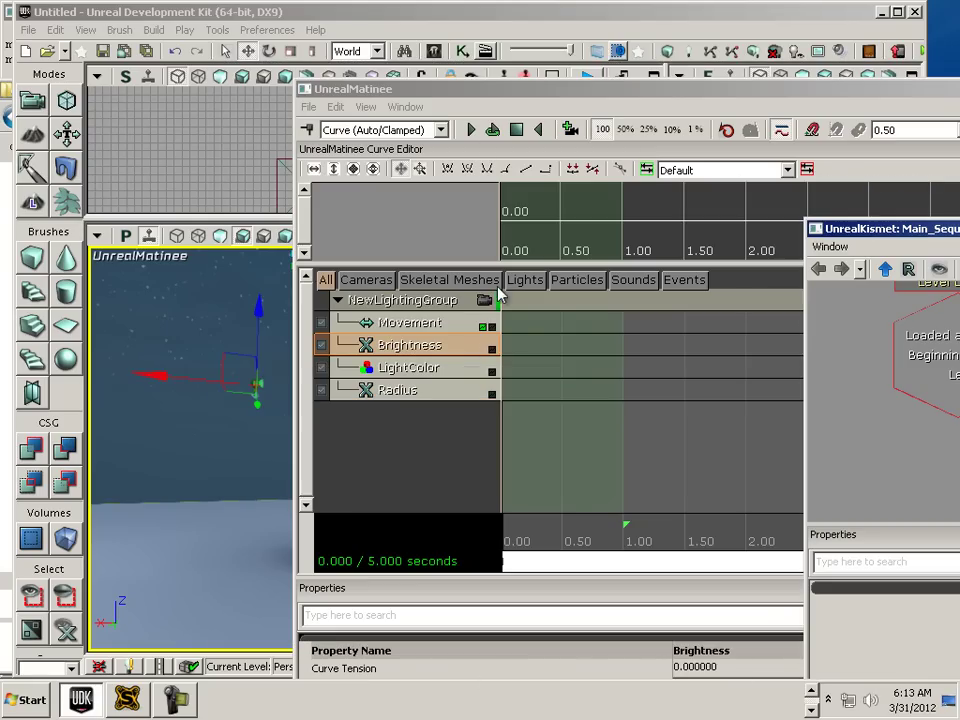
double_click(256, 384)
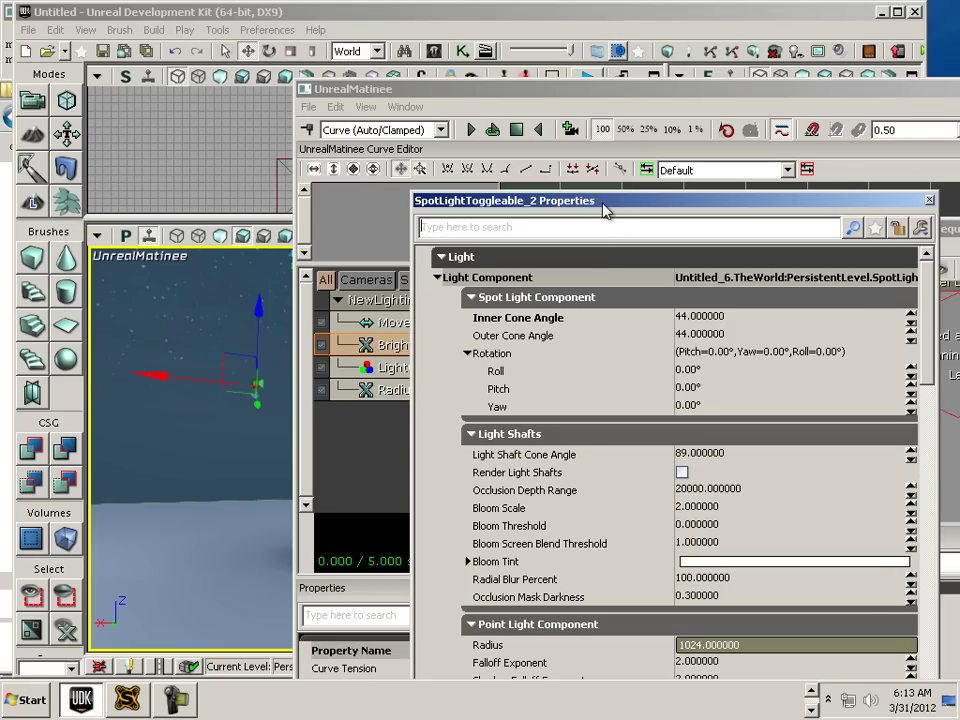
drag(606, 209, 35, 97)
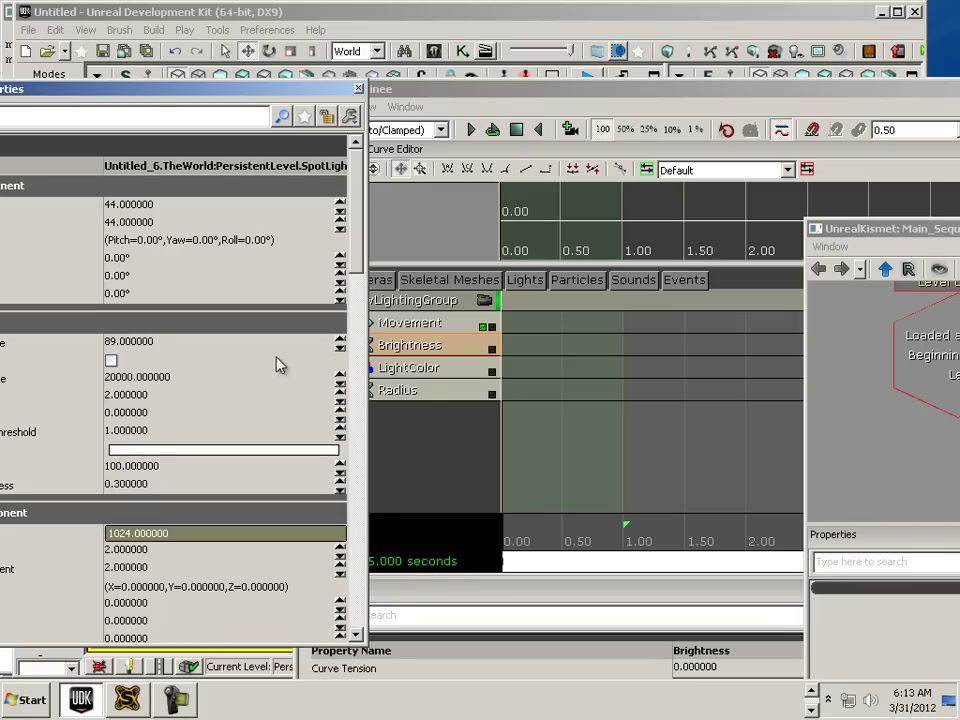
drag(126, 86, 335, 37)
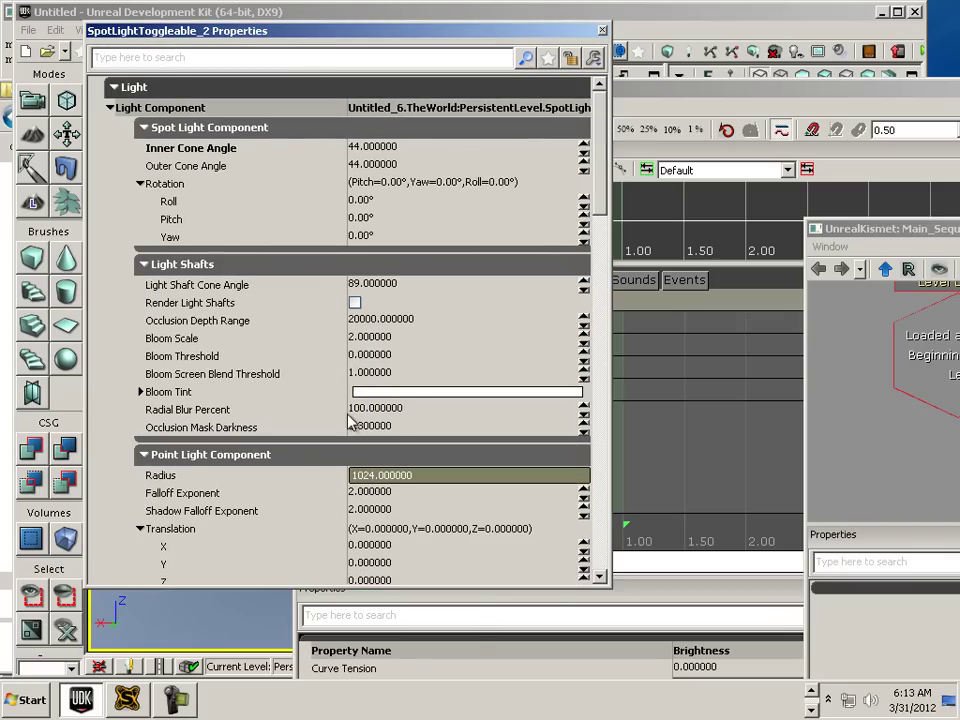
scroll(340, 447, down, 3)
scroll(340, 447, down, 6)
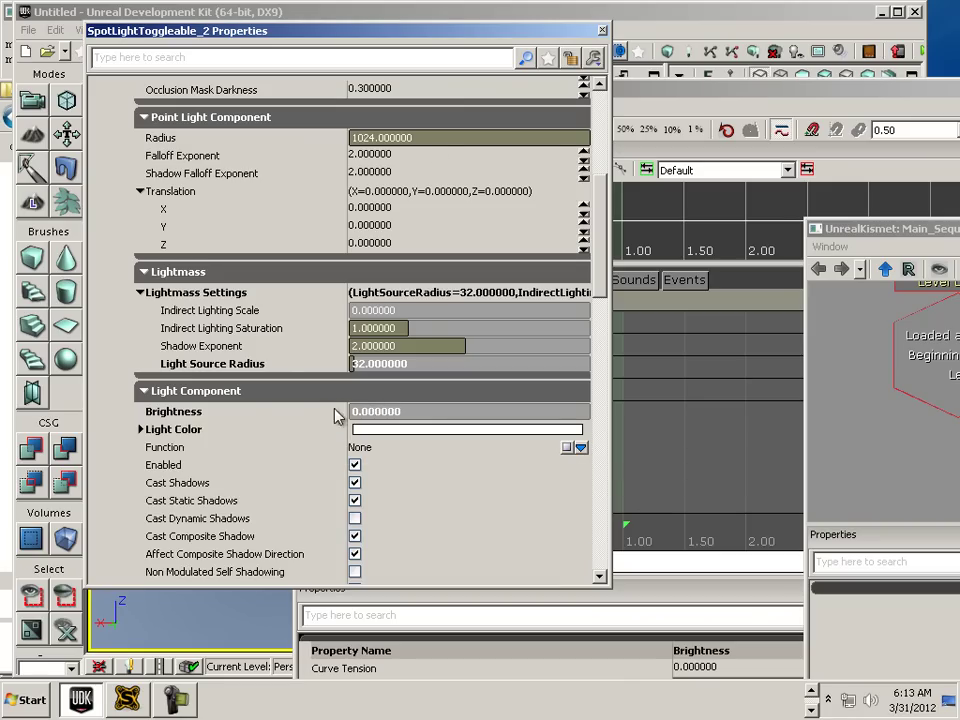
drag(343, 32, 195, 16)
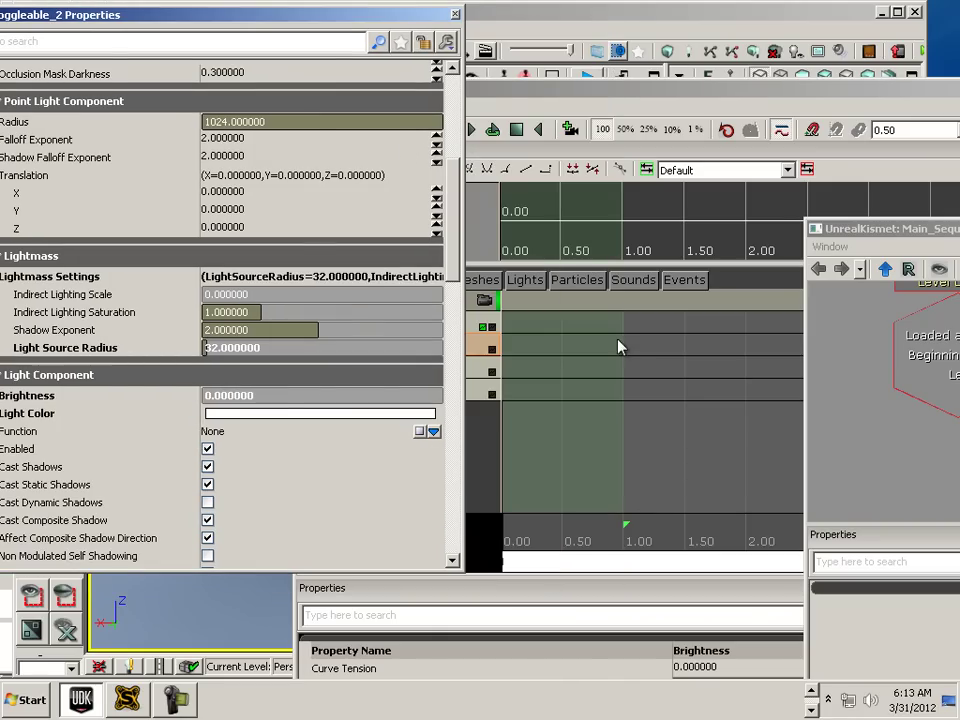
Step: Move the Matinee window beside the spotlight's properties and shorten the loop section to end at 0.50 seconds
click(535, 95)
drag(535, 95, 678, 65)
mouse_move(647, 514)
mouse_down()
mouse_move(781, 515)
mouse_move(727, 500)
mouse_move(628, 500)
mouse_move(648, 506)
mouse_move(638, 509)
mouse_up()
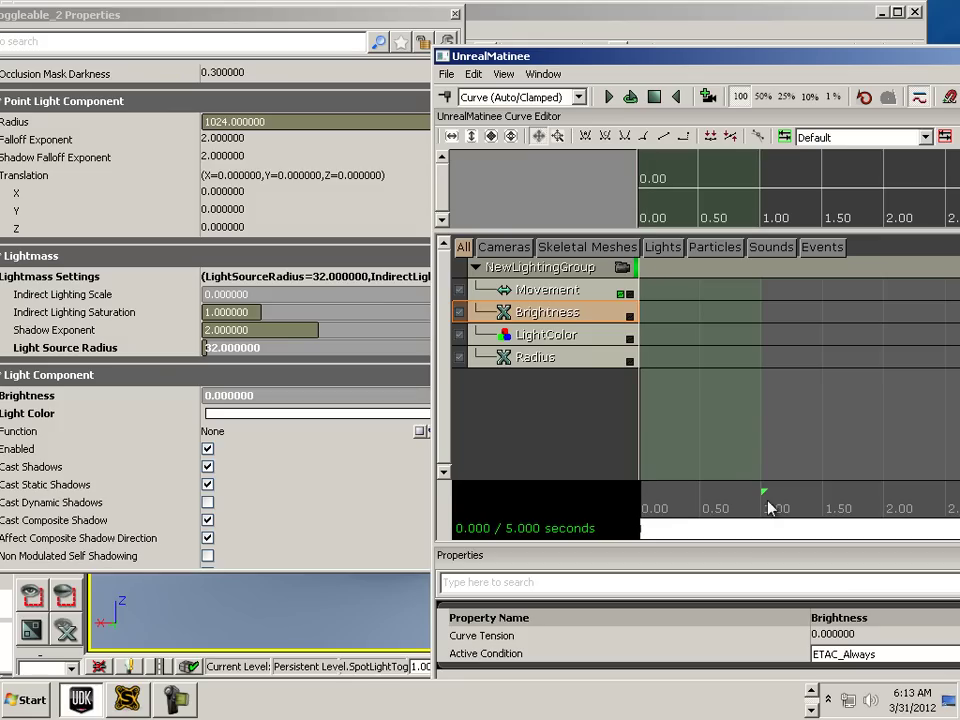
drag(761, 490, 697, 489)
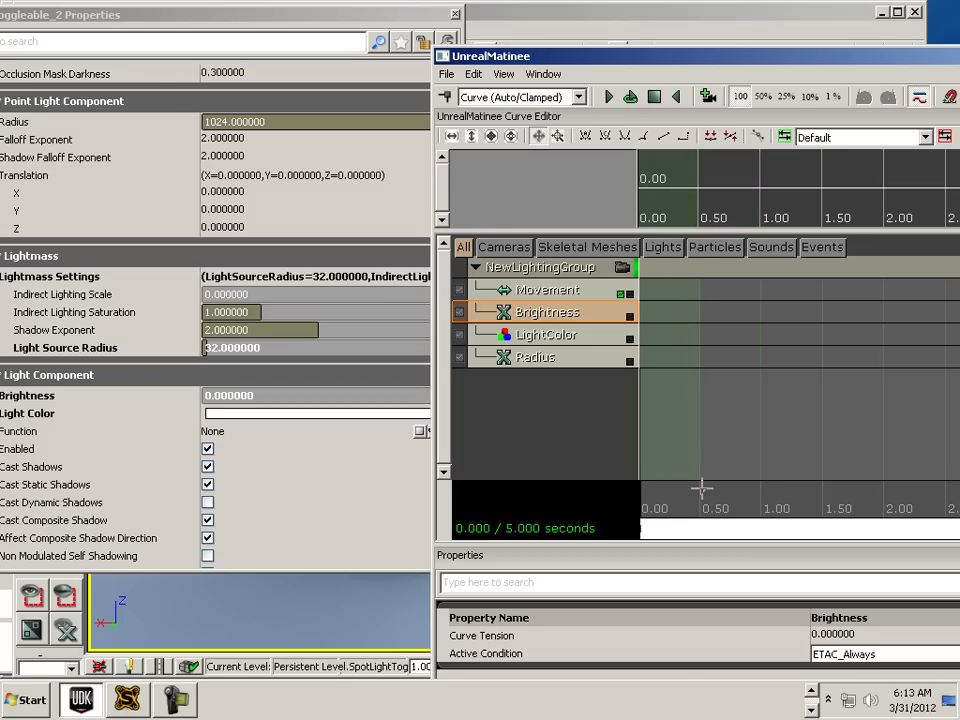
Step: Return the Matinee time position to 0.00 seconds and add a key on the spotlight's Brightness track there
click(643, 515)
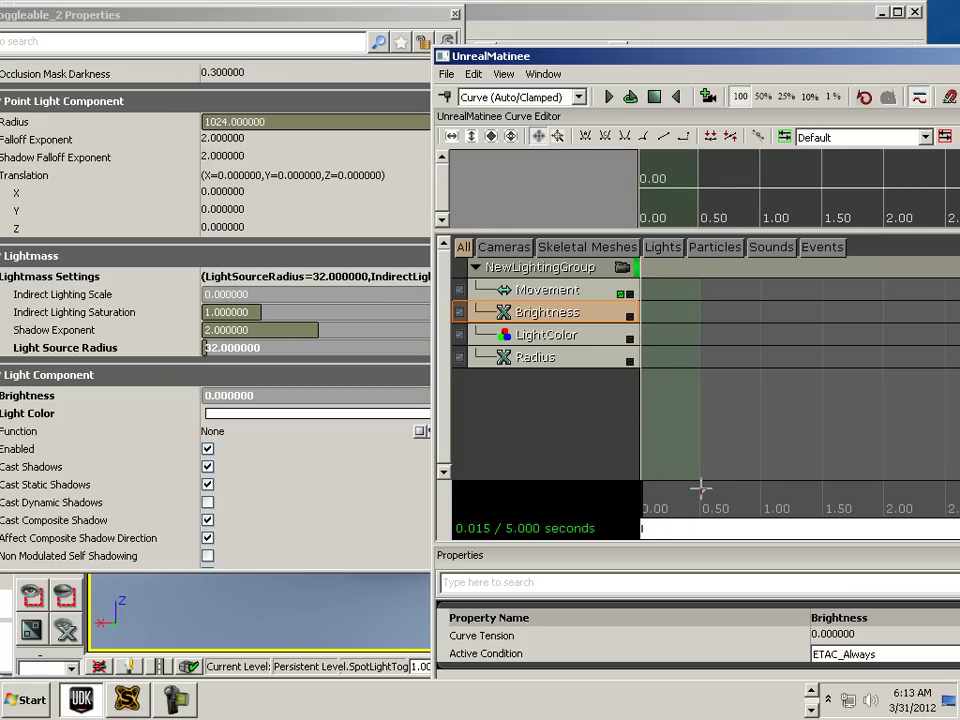
mouse_move(702, 490)
mouse_down()
mouse_move(676, 488)
mouse_move(699, 491)
mouse_up()
drag(645, 503, 630, 503)
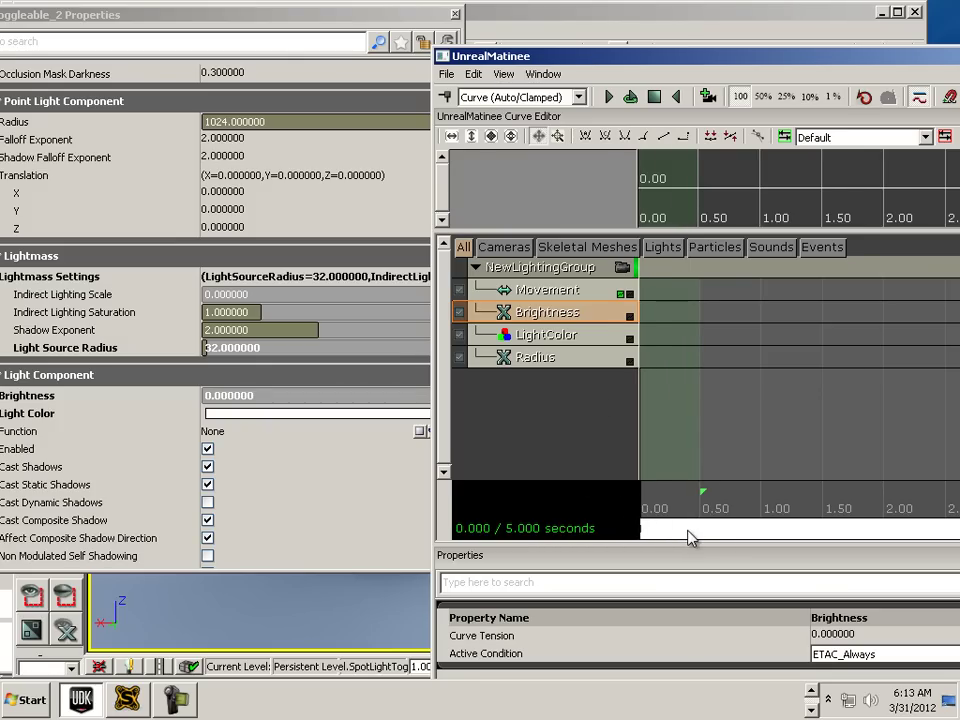
drag(690, 536, 648, 540)
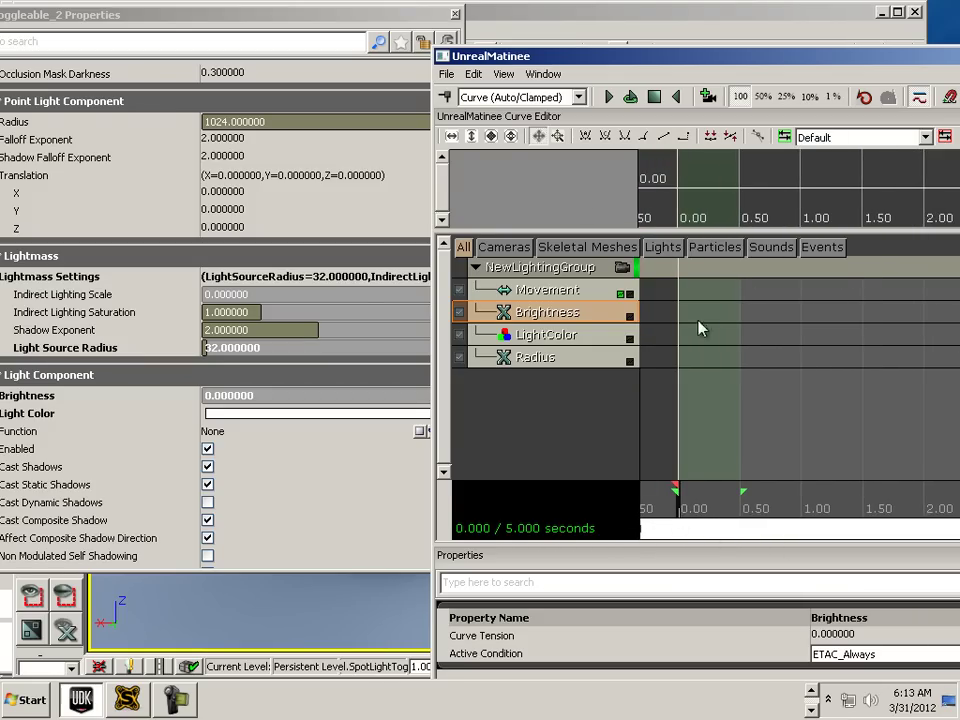
click(447, 97)
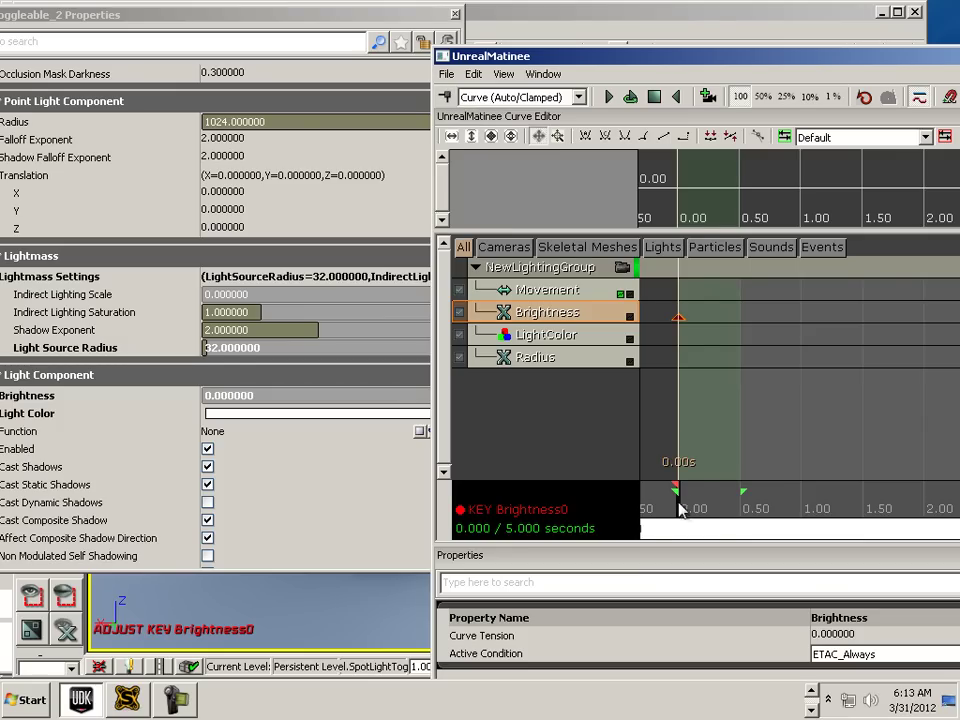
Step: Add a second Brightness key at about 0.23 seconds with the spotlight's Brightness raised to about 11.94
drag(678, 509, 709, 518)
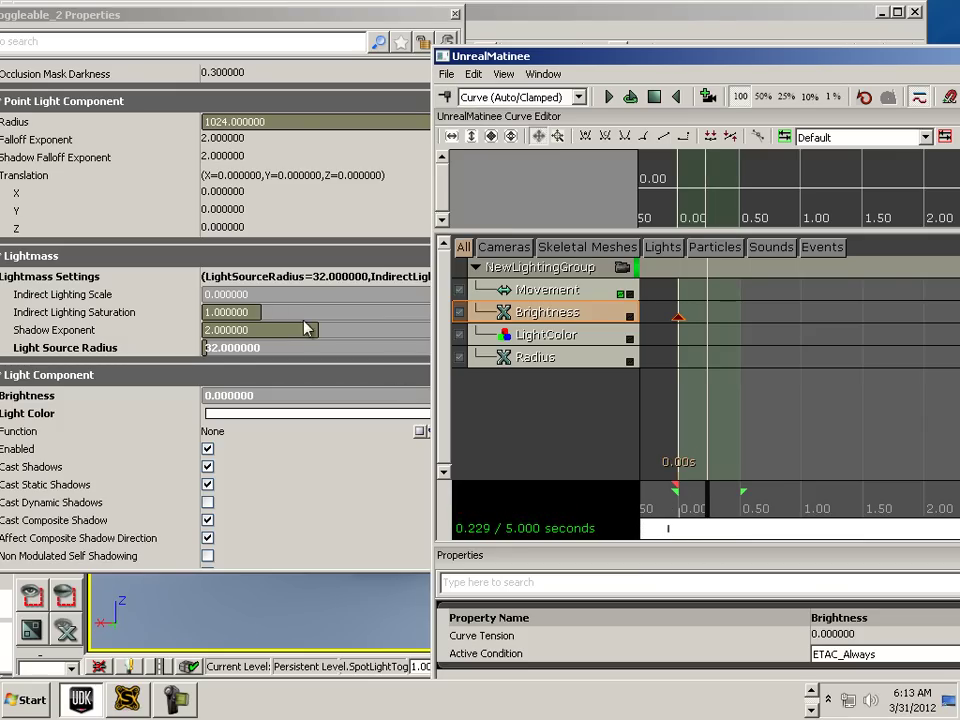
click(245, 397)
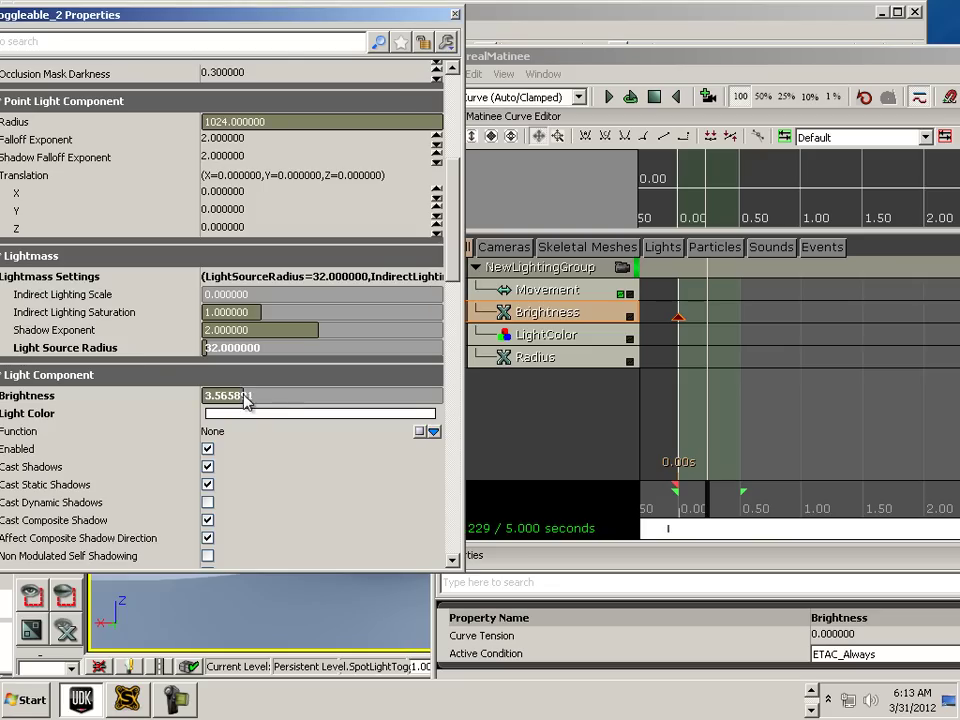
drag(245, 397, 345, 411)
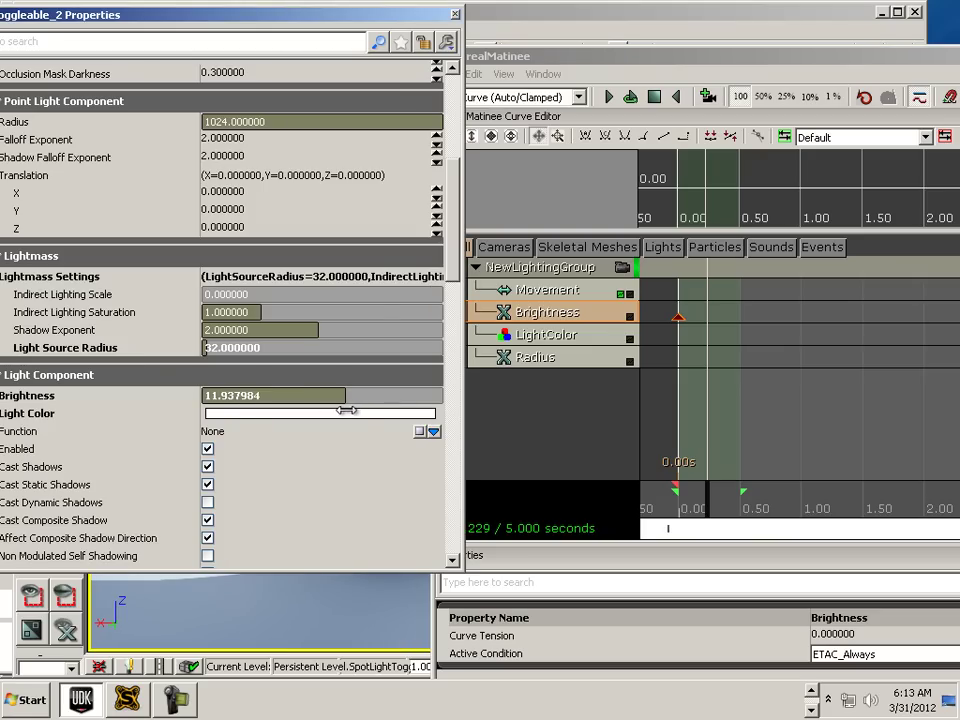
click(512, 60)
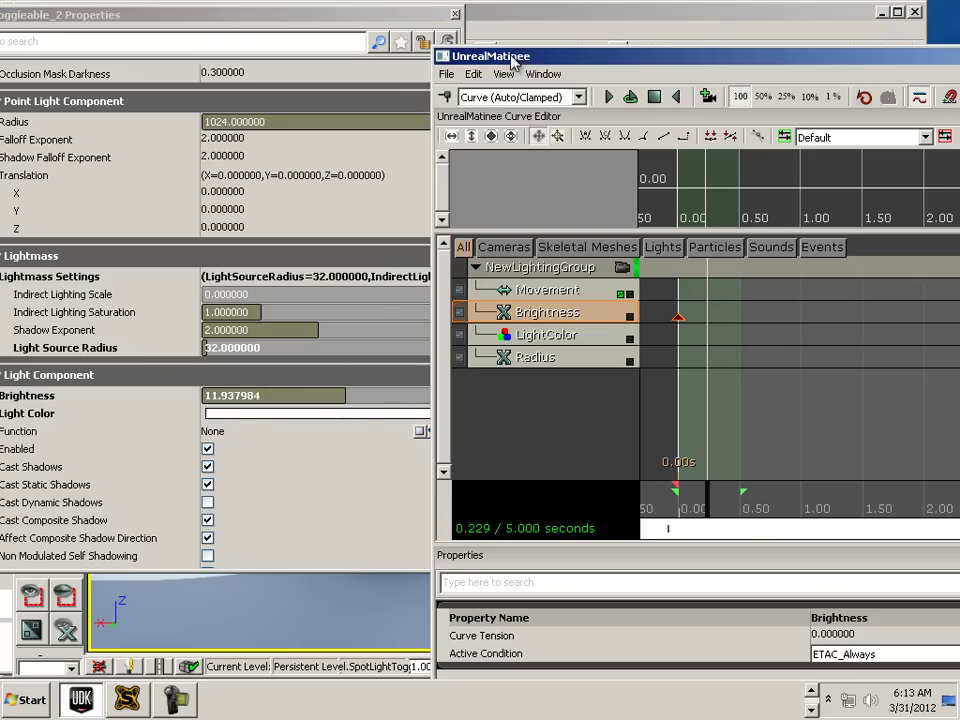
click(445, 96)
Step: Add a third Brightness key at about 0.49 seconds, near the end of the loop section, with the spotlight's Brightness at 0
drag(711, 514, 742, 517)
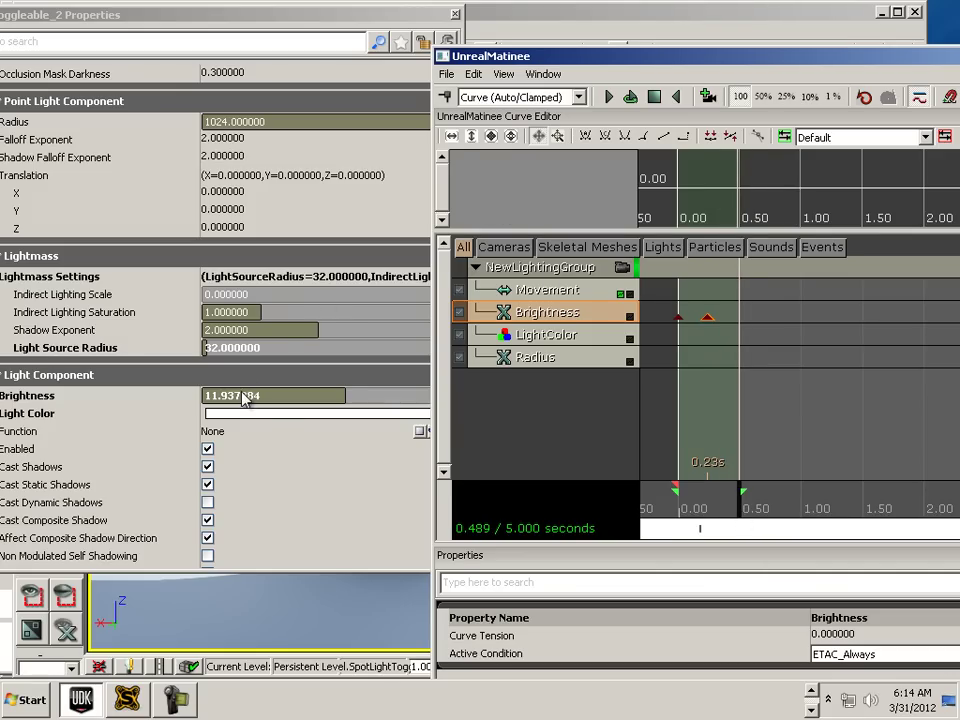
click(188, 292)
drag(345, 395, 185, 393)
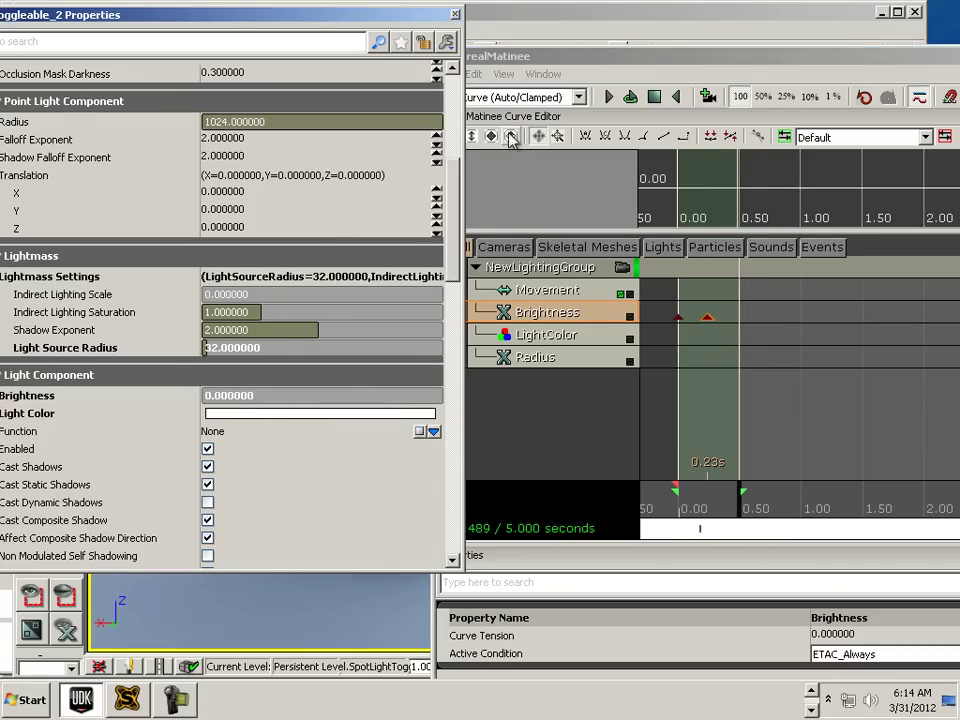
click(533, 62)
click(445, 98)
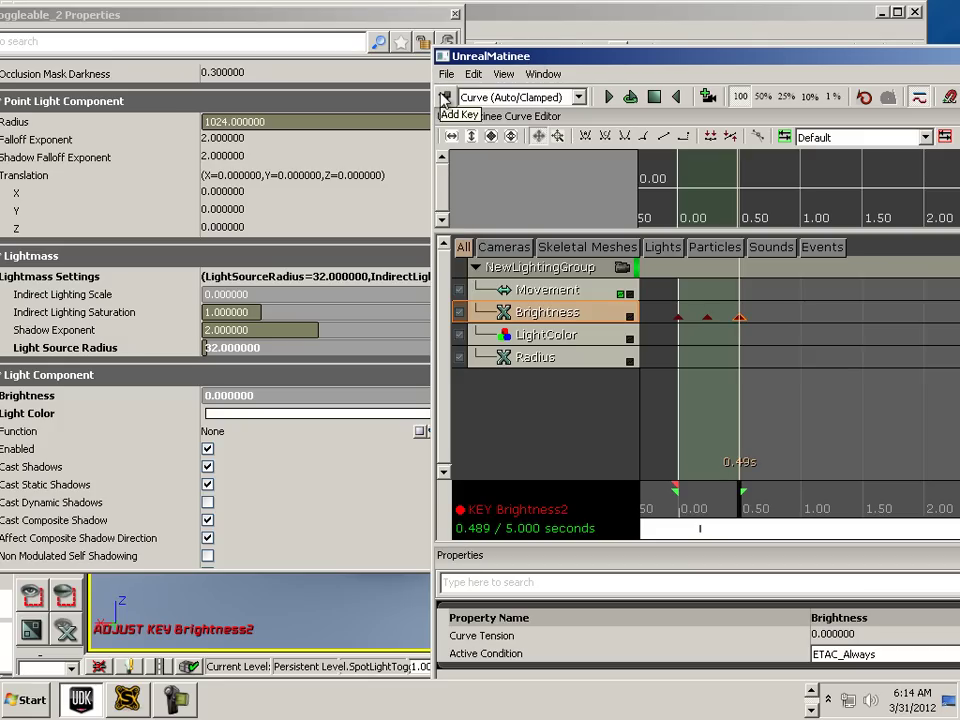
Step: Clear the spotlight's properties from view, scrub the timeline to about 0.26 seconds to preview the light, and close Matinee
drag(372, 15, 959, 160)
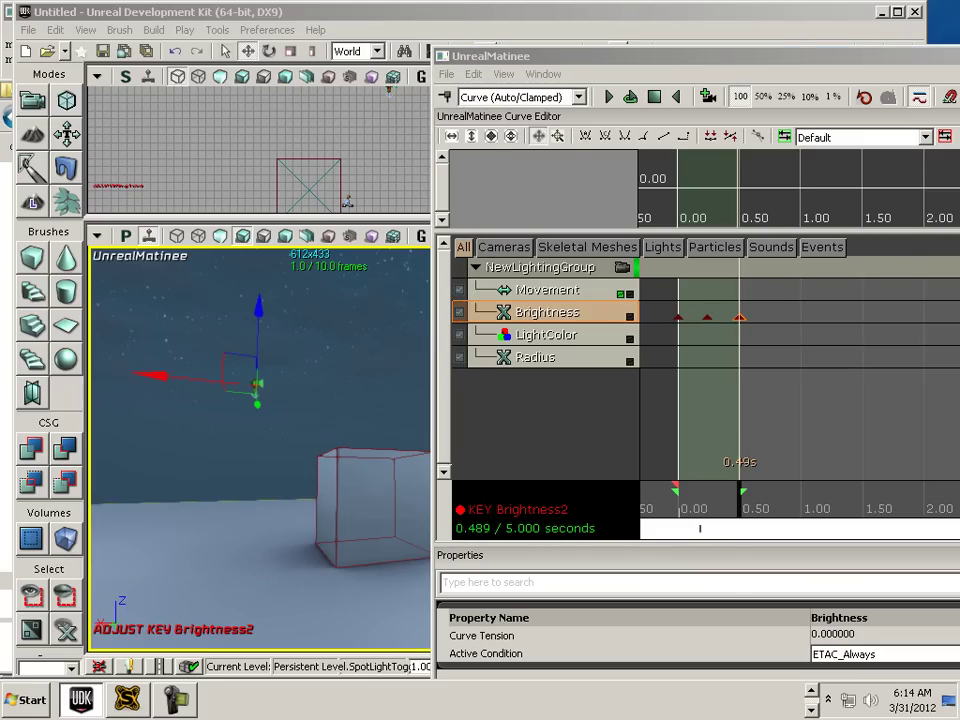
drag(686, 500, 717, 530)
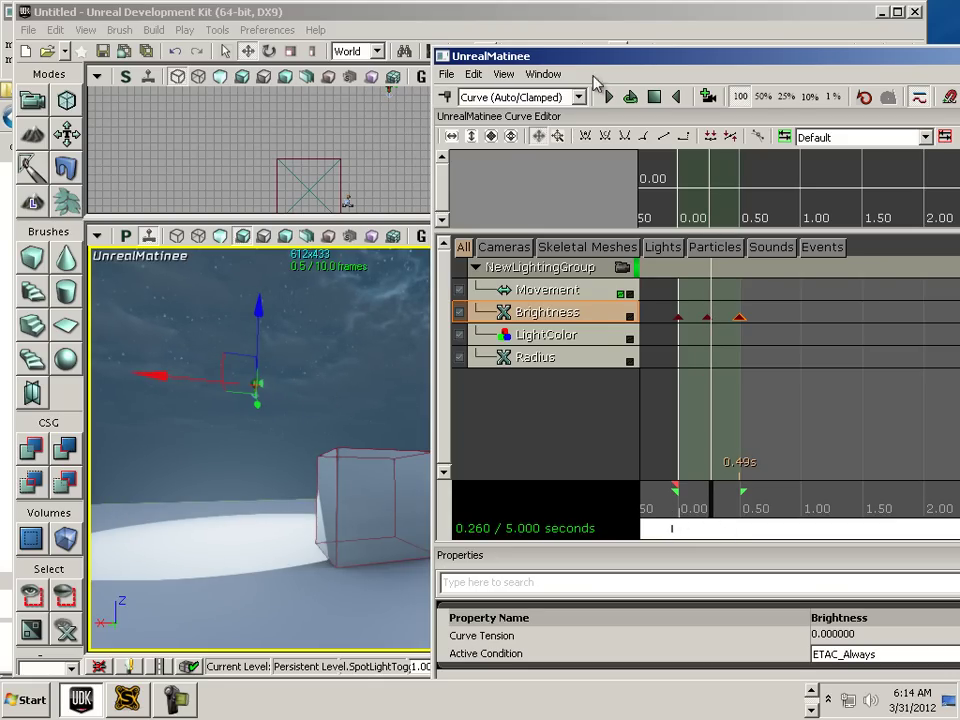
drag(622, 72, 116, 101)
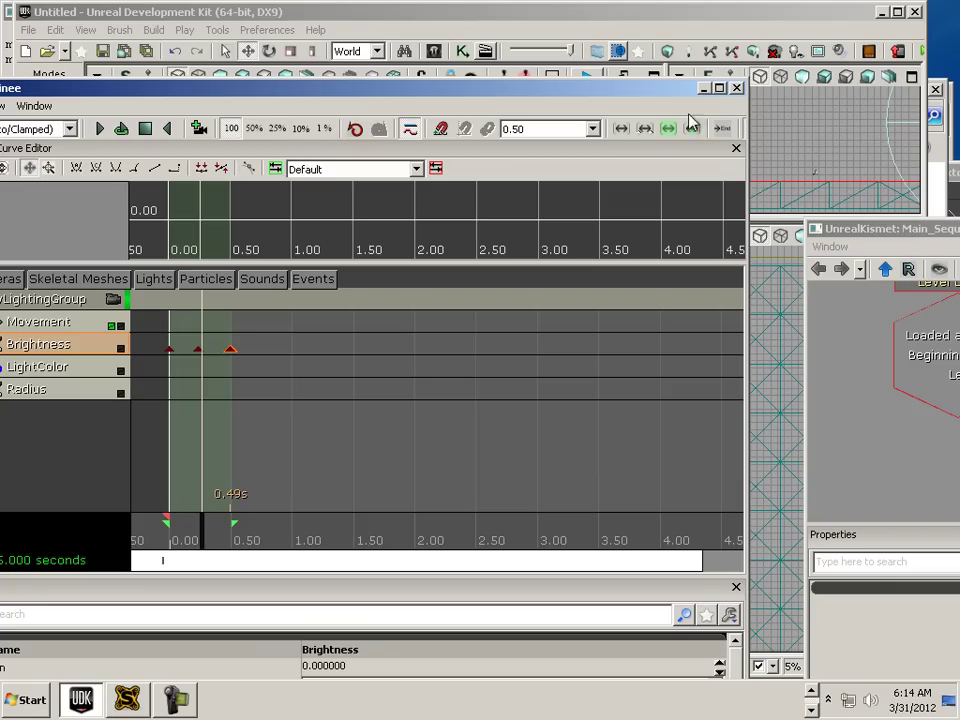
click(744, 88)
Step: Bring the Kismet sequence fully into view and set the Level Loaded event's Max Trigger Count to 0
drag(874, 229, 328, 14)
click(413, 163)
click(480, 242)
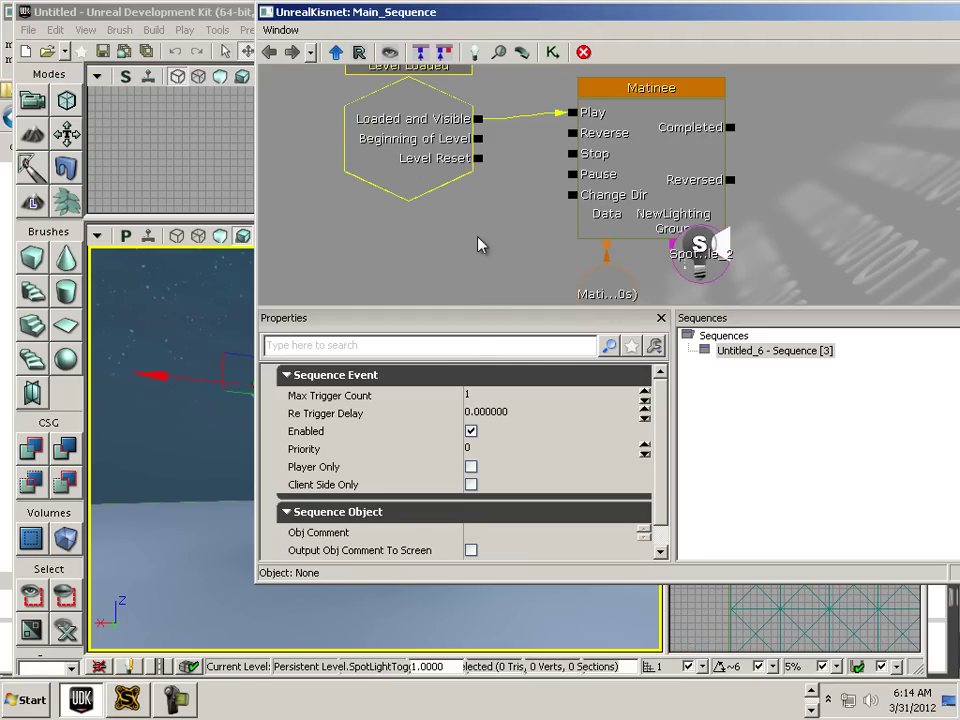
drag(480, 242, 482, 319)
click(480, 396)
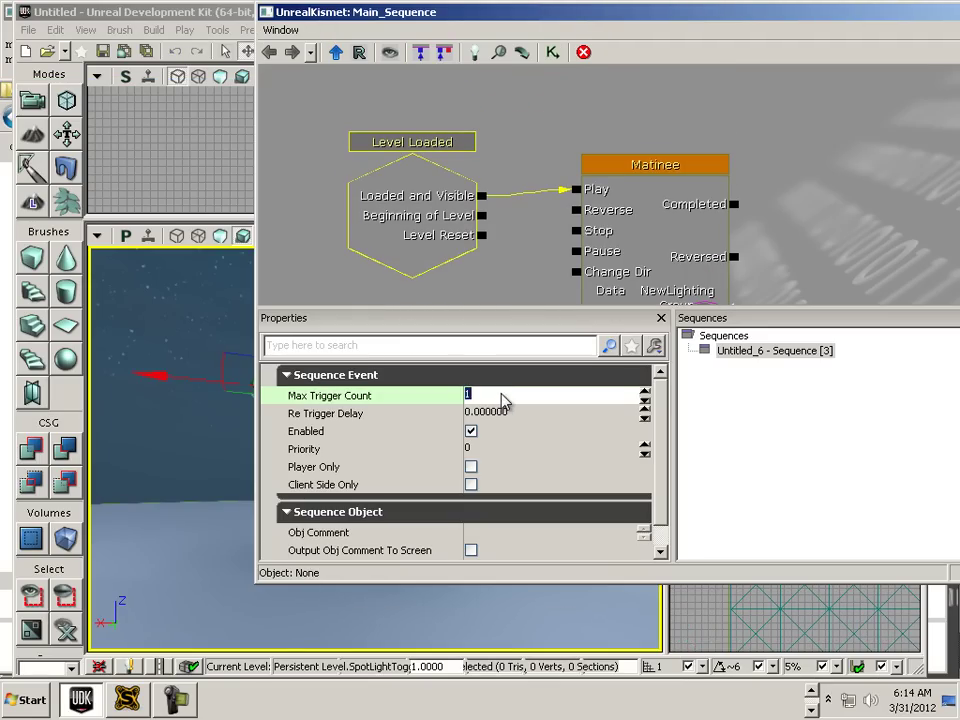
key(Return)
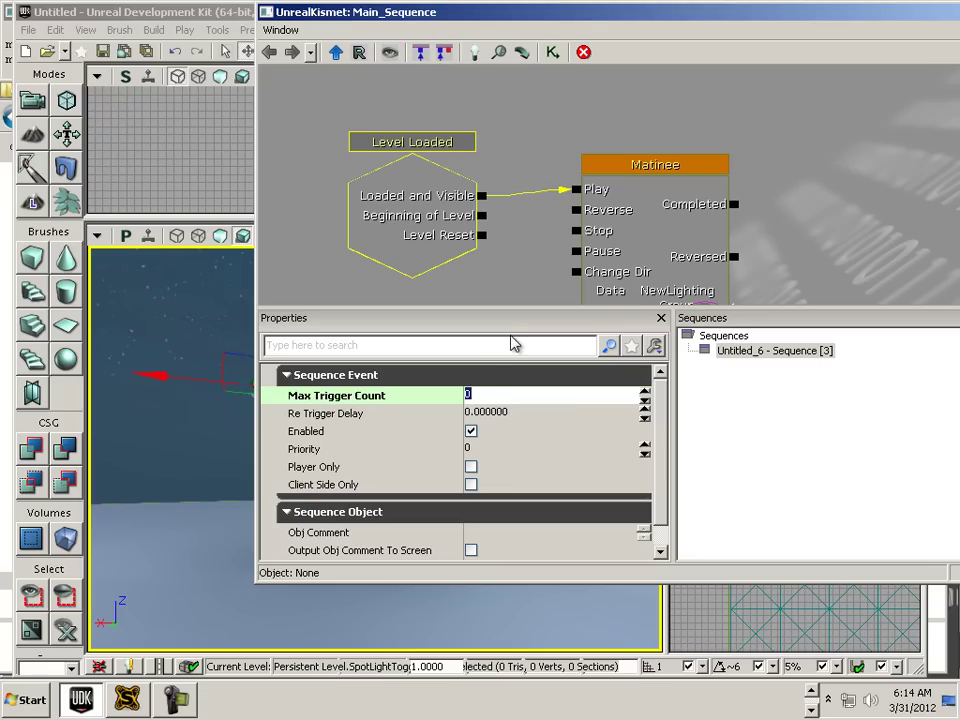
Step: Enable Looping on the Matinee node and return to the level editor
click(634, 259)
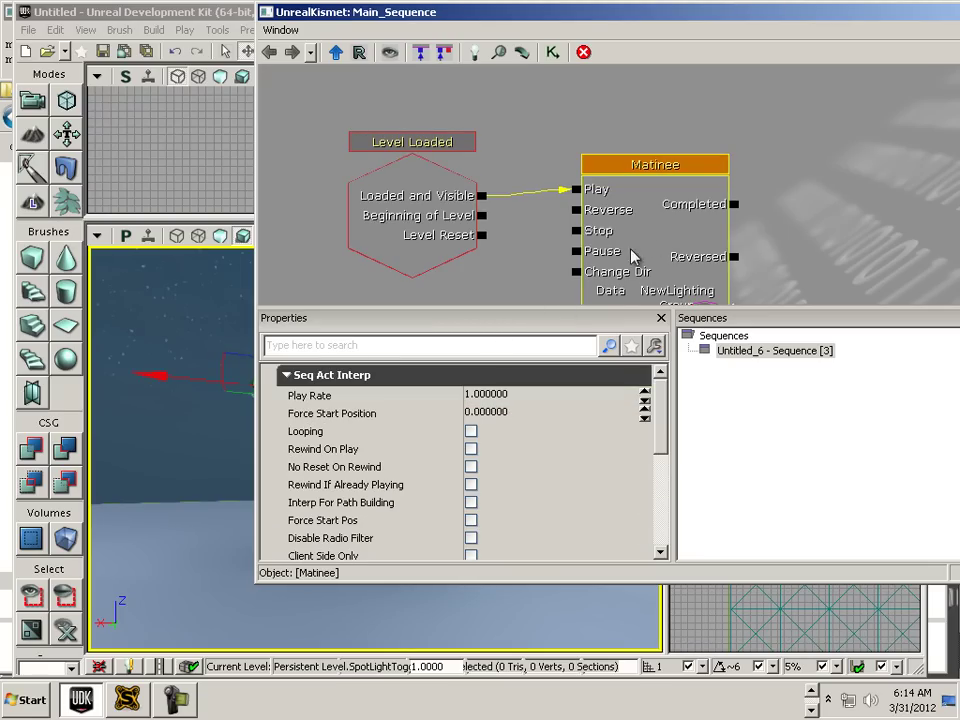
click(471, 431)
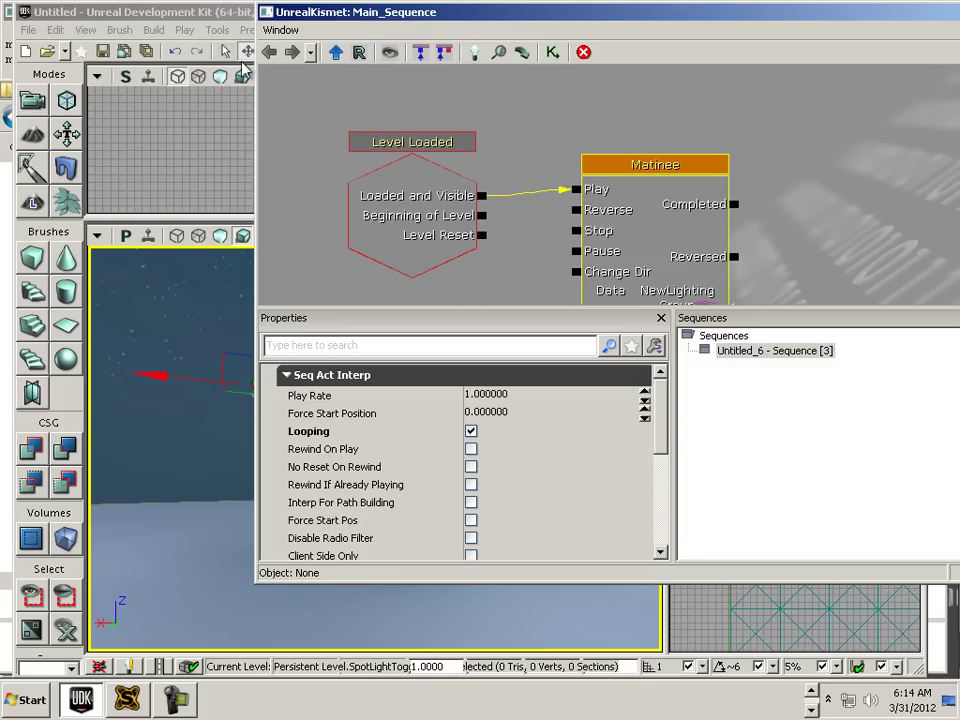
click(222, 18)
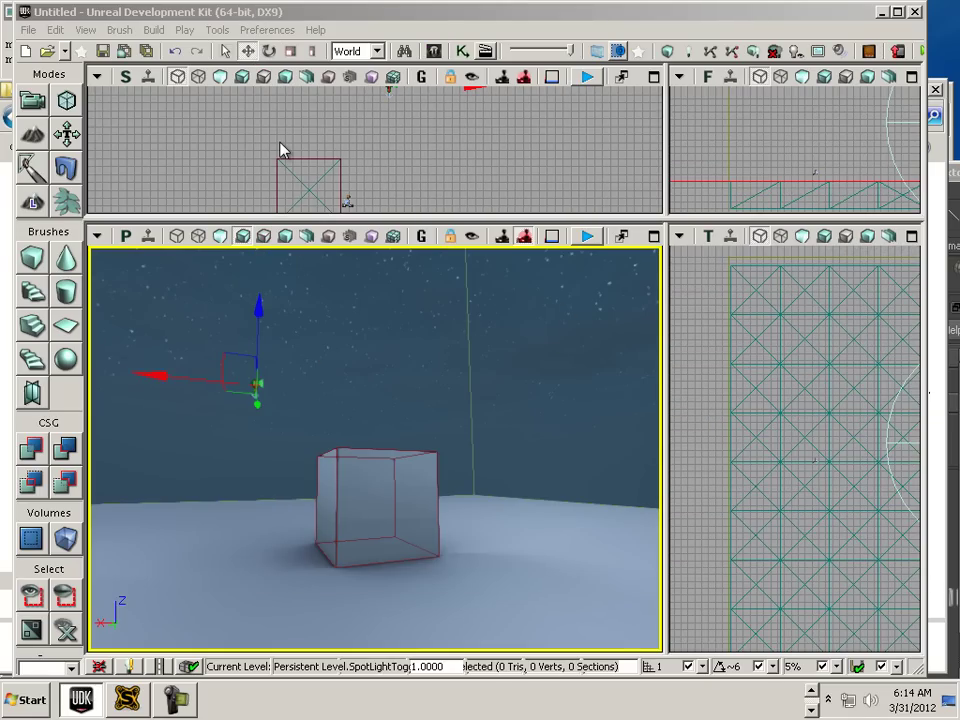
Step: Play the level from the floor near the cube, walk around to examine the spotlight's animation, and exit the preview
right_click(274, 584)
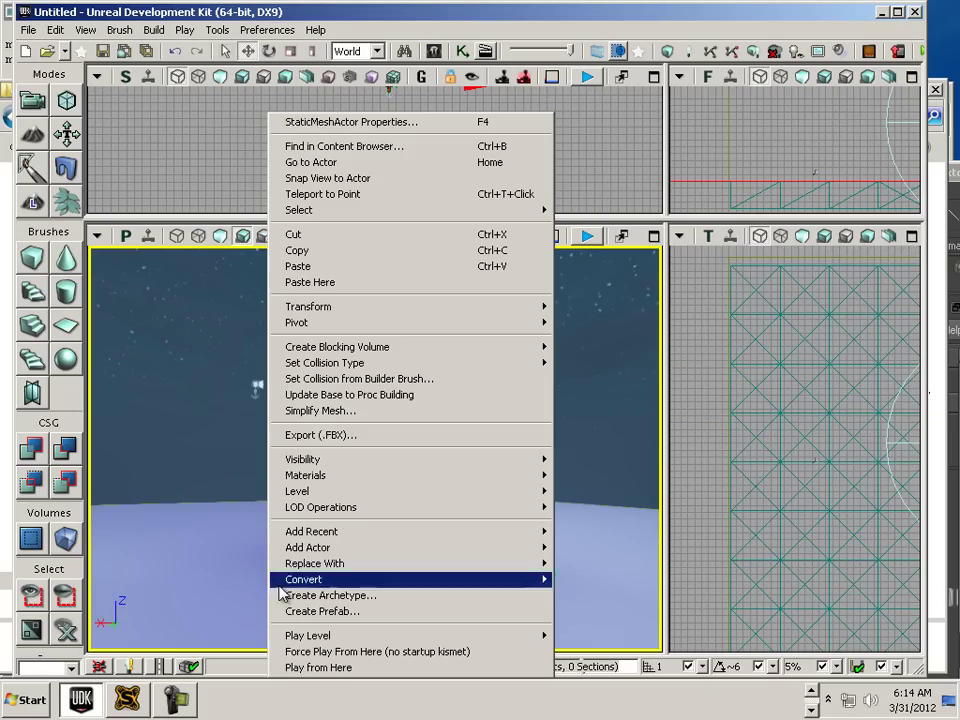
click(336, 668)
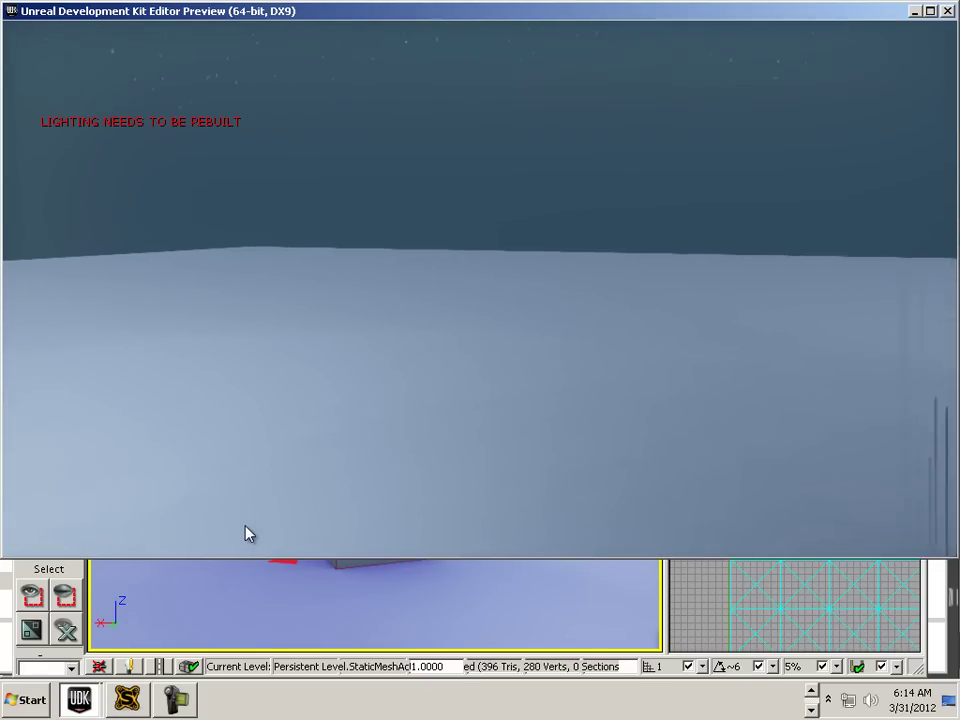
key(s)
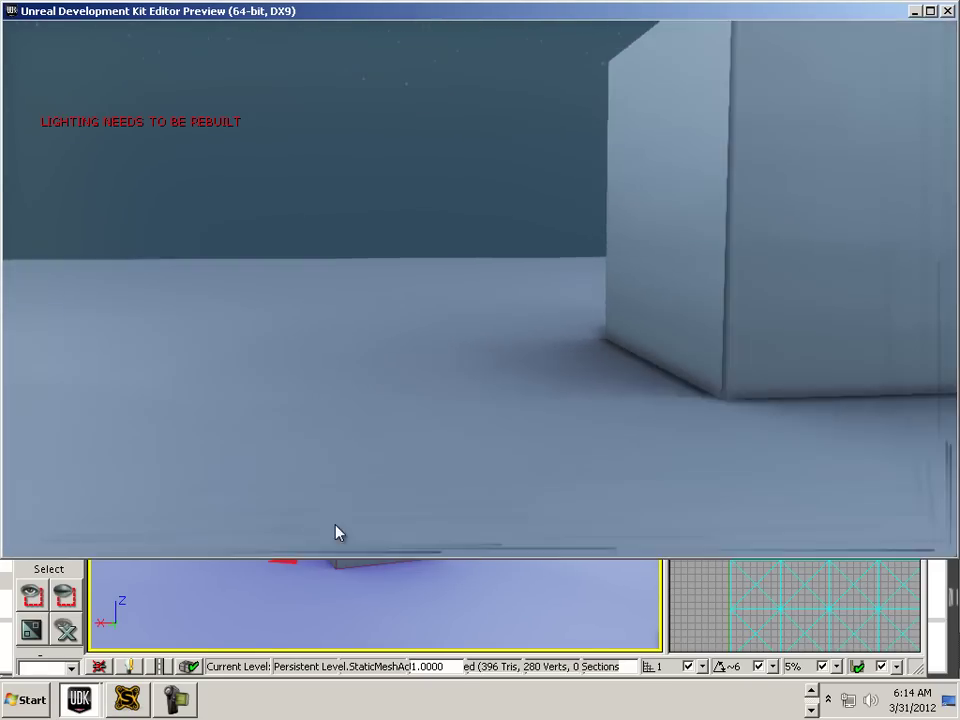
key(a)
key(s)
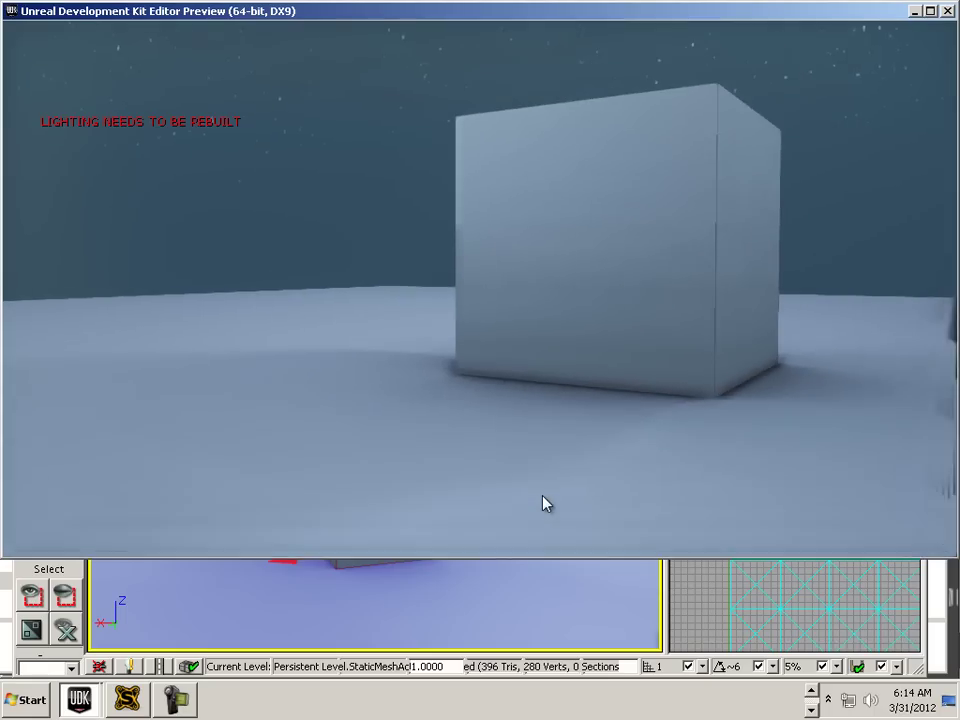
key(s)
key(d)
key(w)
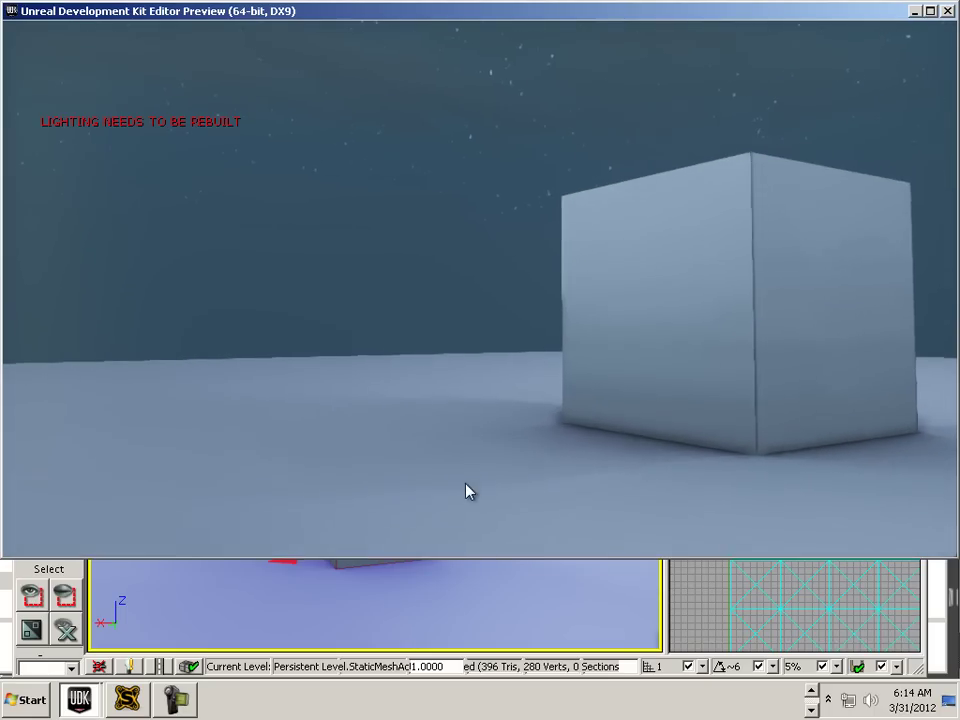
key(w)
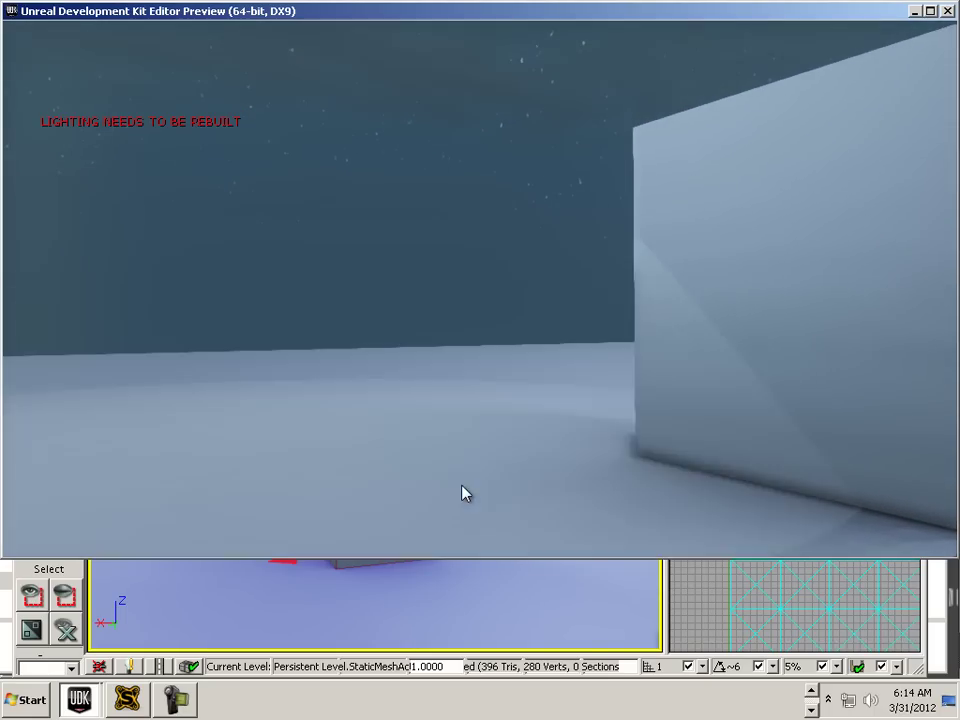
key(s)
key(a)
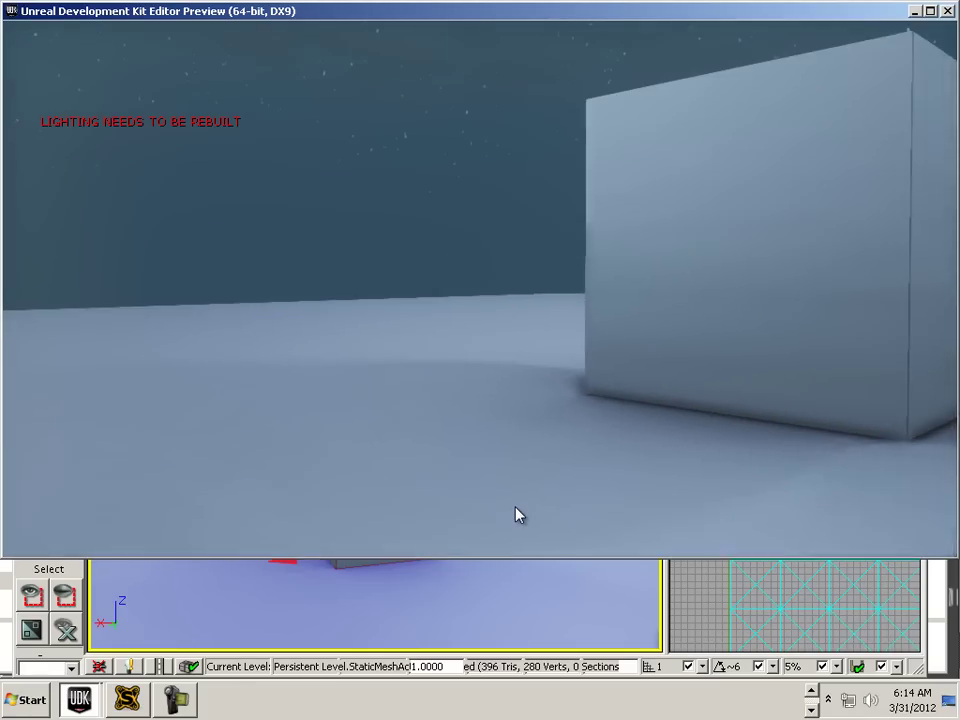
key(w)
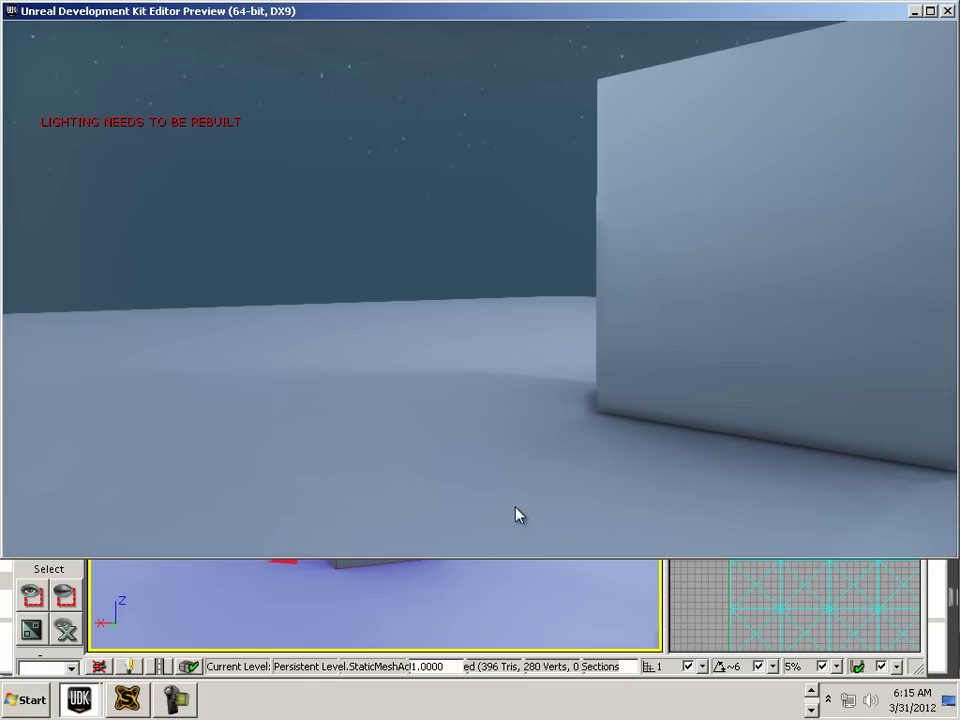
key(Escape)
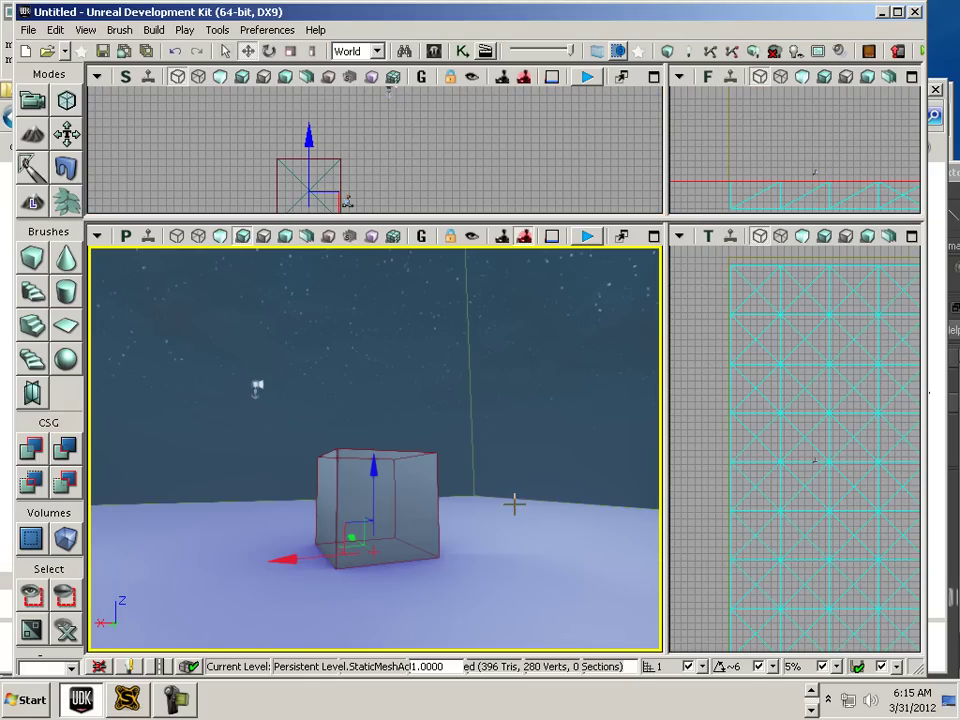
Step: Reopen the level's Matinee, accepting the physics warning, and move its window clear of the perspective viewport's spotlight
click(485, 51)
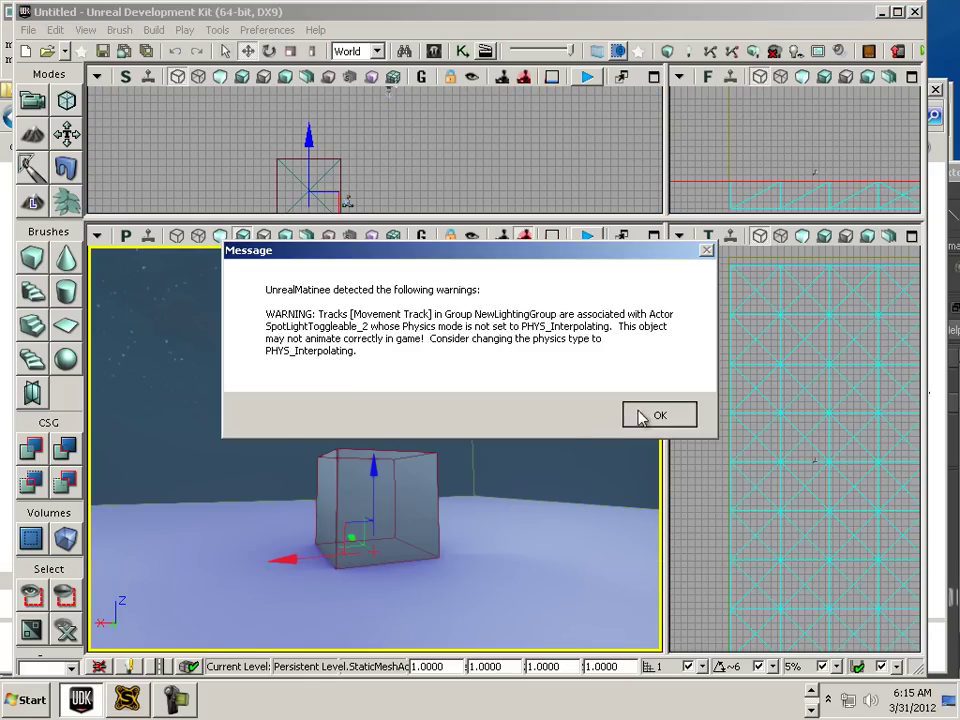
click(641, 416)
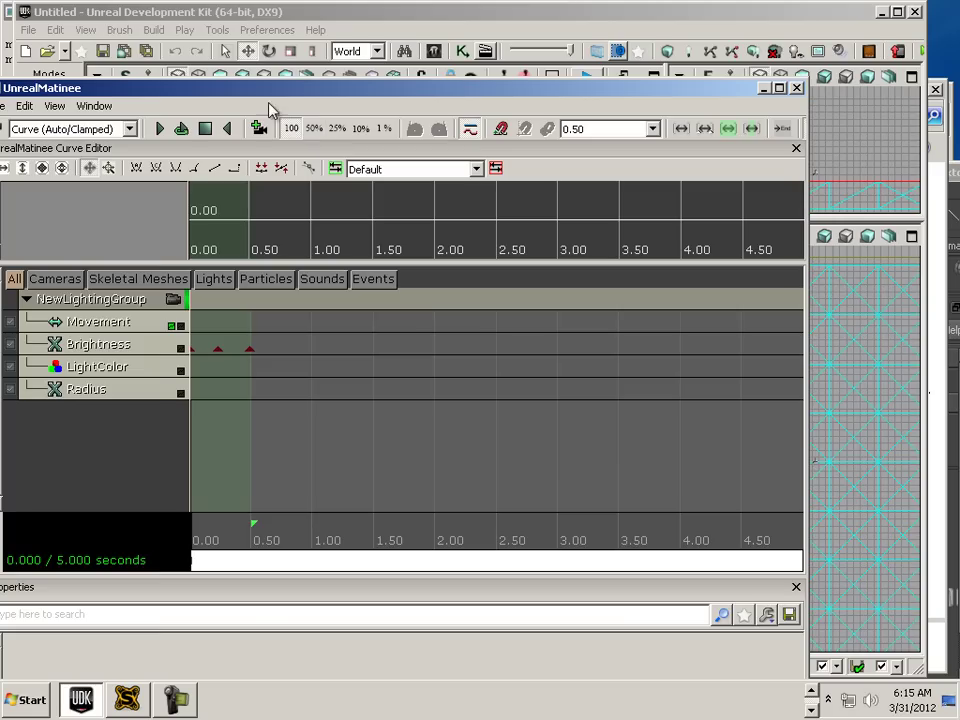
drag(312, 89, 608, 90)
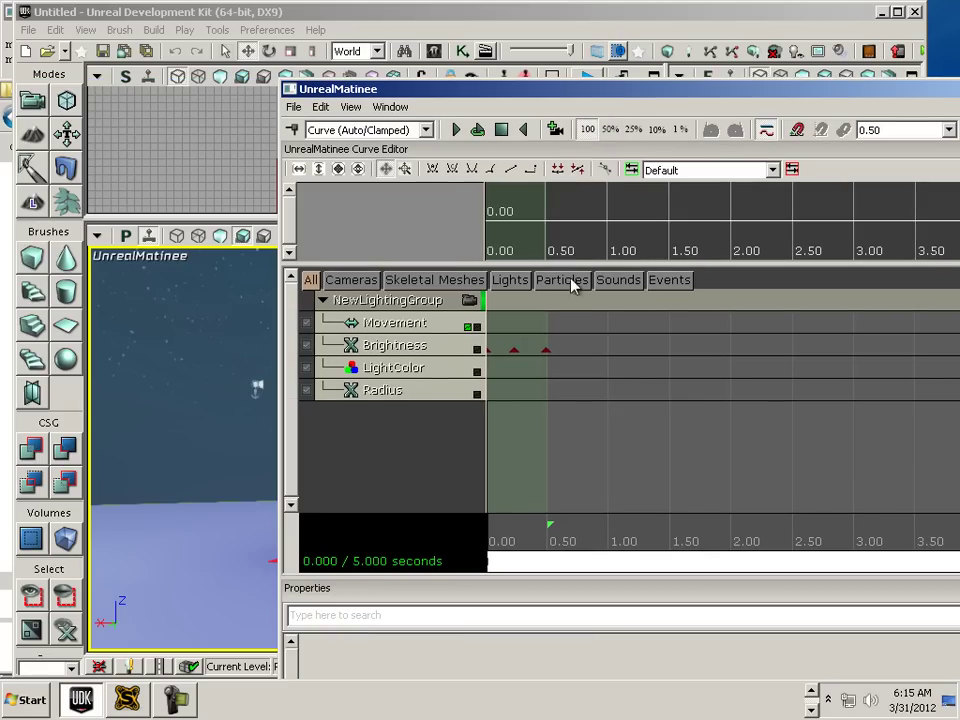
Step: Move the middle Brightness key earlier, to just under 0.15 seconds, and select the last Brightness key at 0.49 seconds
click(514, 349)
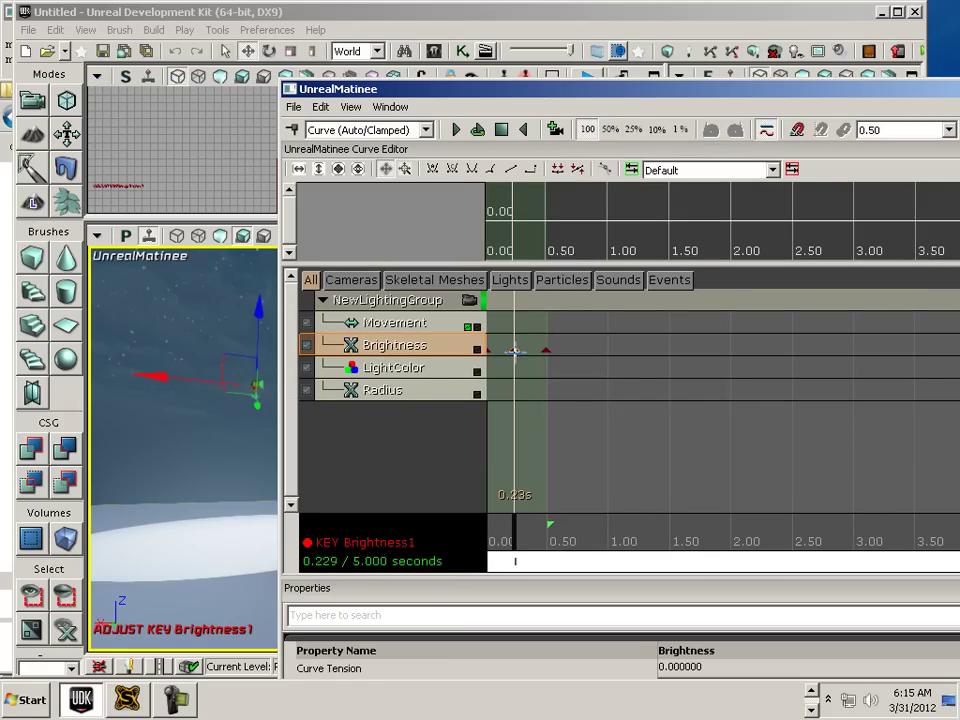
click(505, 349)
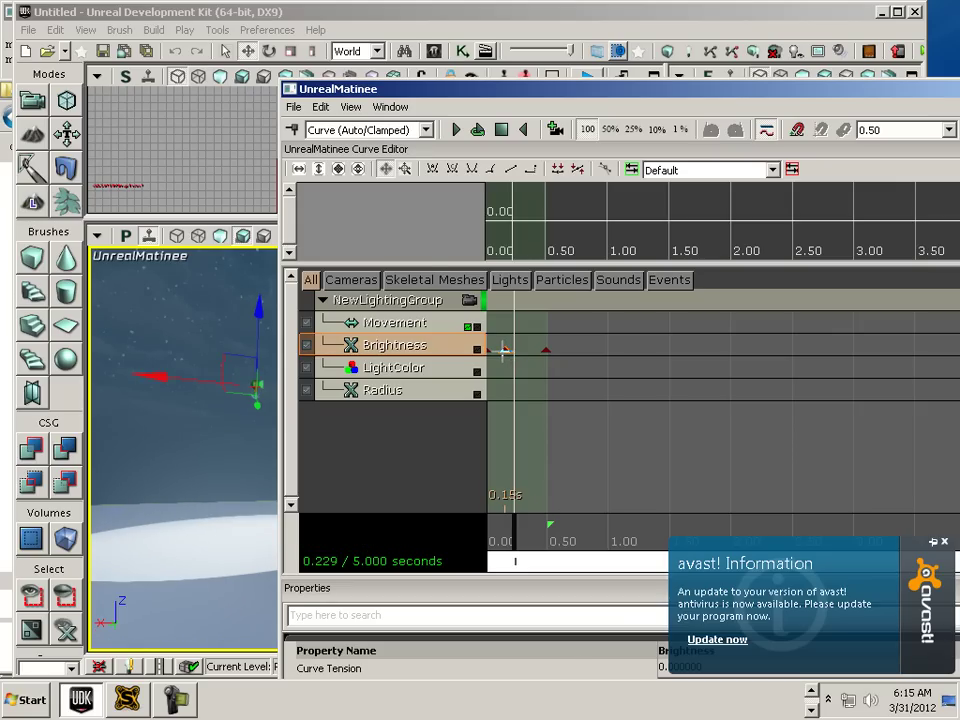
mouse_move(543, 351)
ctrl+mouse_down()
mouse_move(521, 350)
mouse_move(537, 352)
ctrl+mouse_up()
click(548, 350)
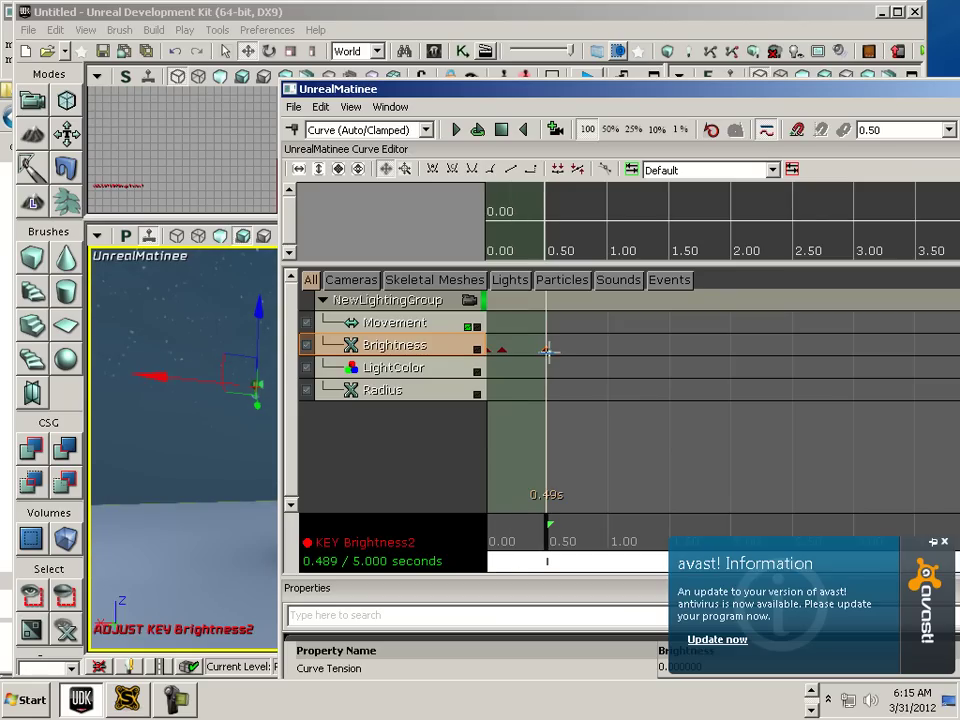
Step: Move the last Brightness key and the loop section's end marker to about 0.24 seconds, and close Matinee
click(533, 352)
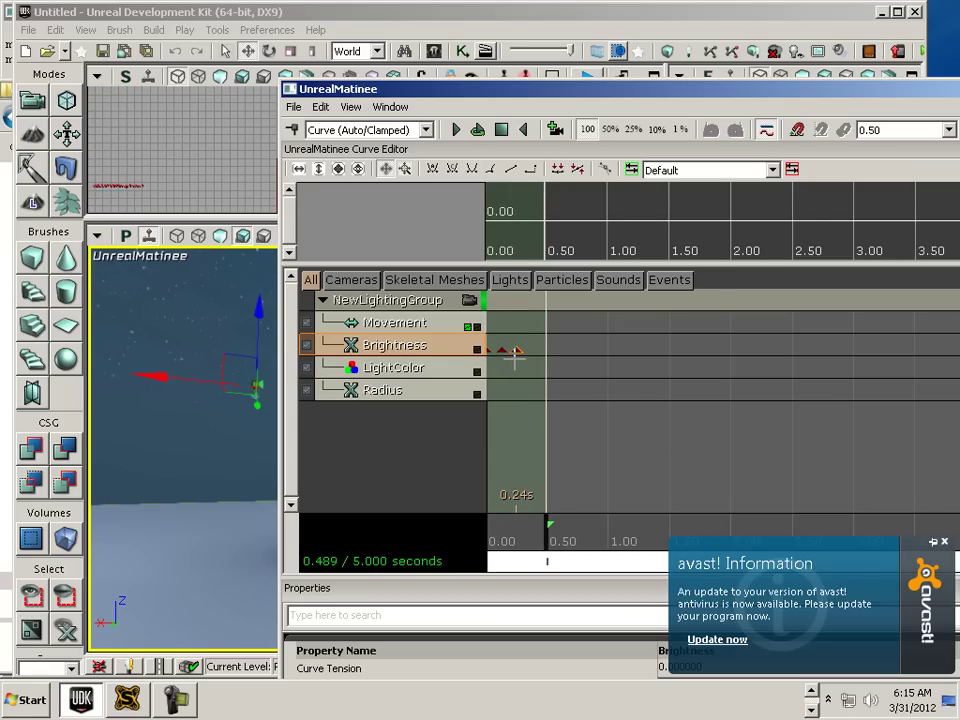
drag(548, 537, 529, 523)
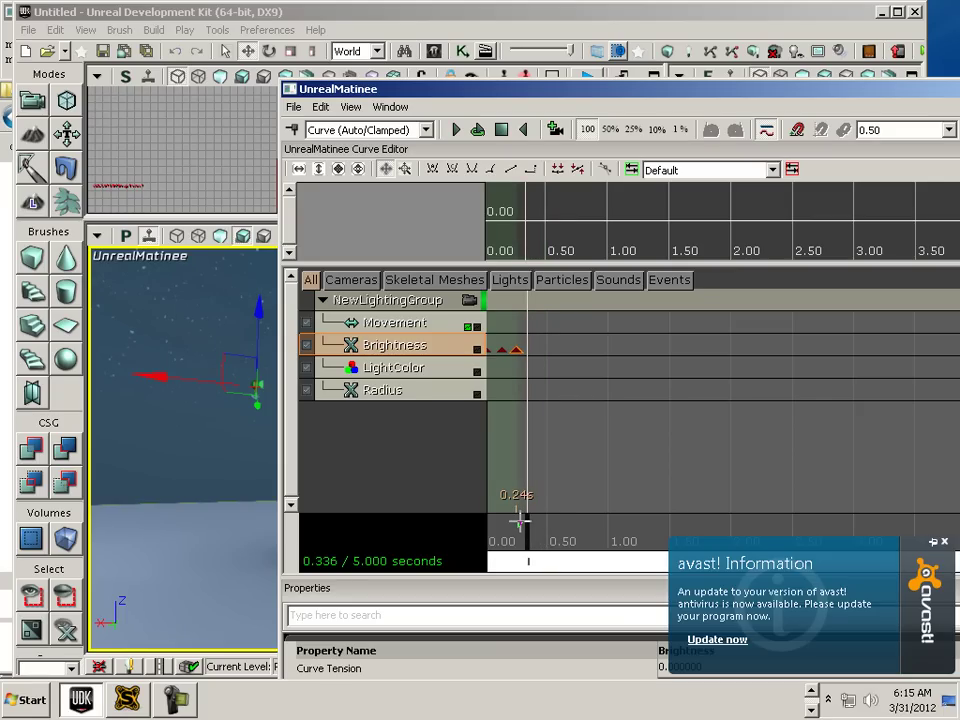
drag(529, 537, 487, 530)
drag(540, 89, 345, 78)
click(897, 78)
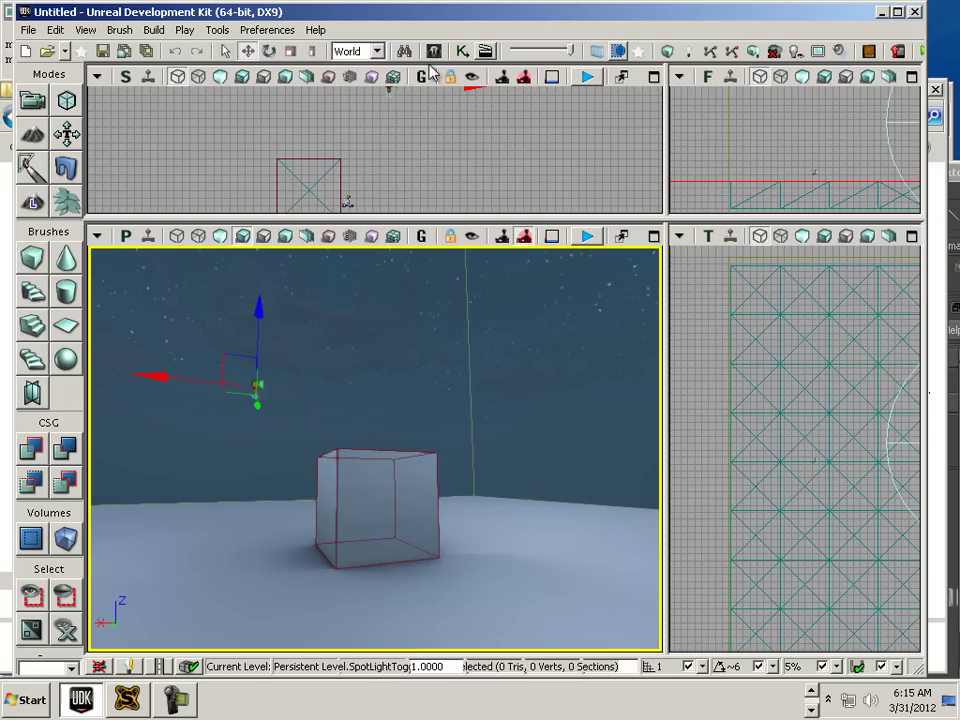
Step: Set the Matinee node's Play Rate to 5 in Kismet and move the Kismet window clear of the viewports
click(462, 51)
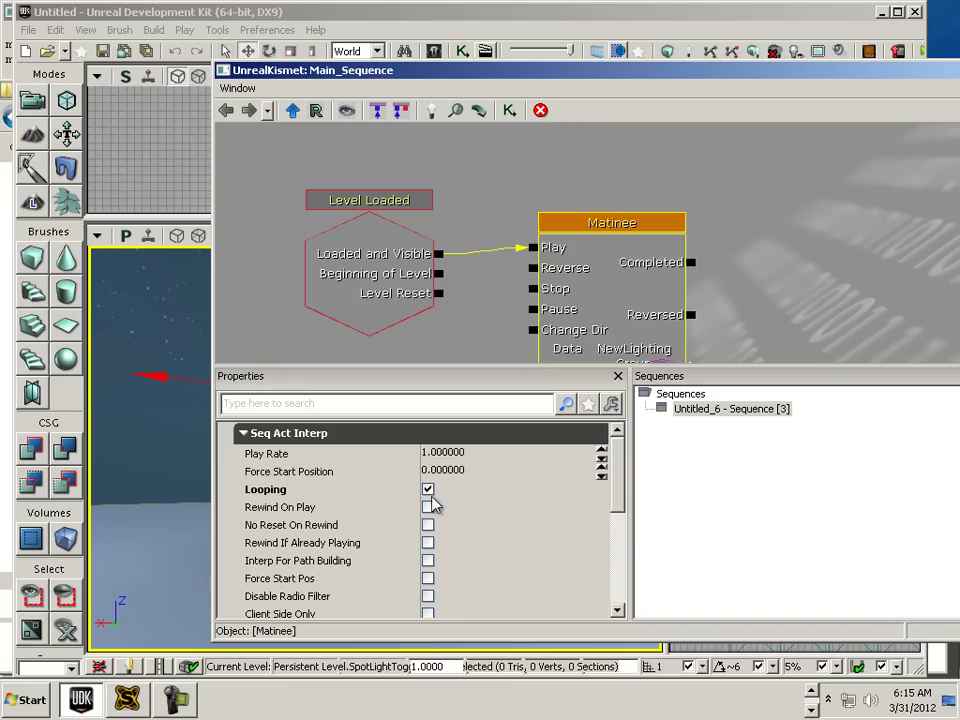
click(440, 453)
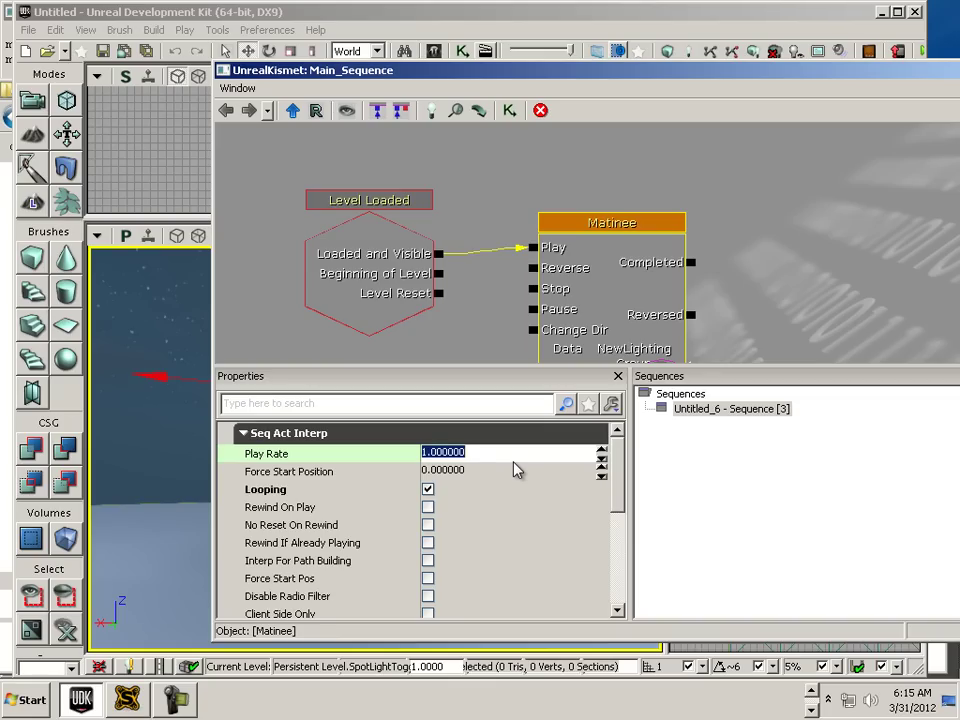
text(5)
key(Return)
scroll(429, 550, down, 1)
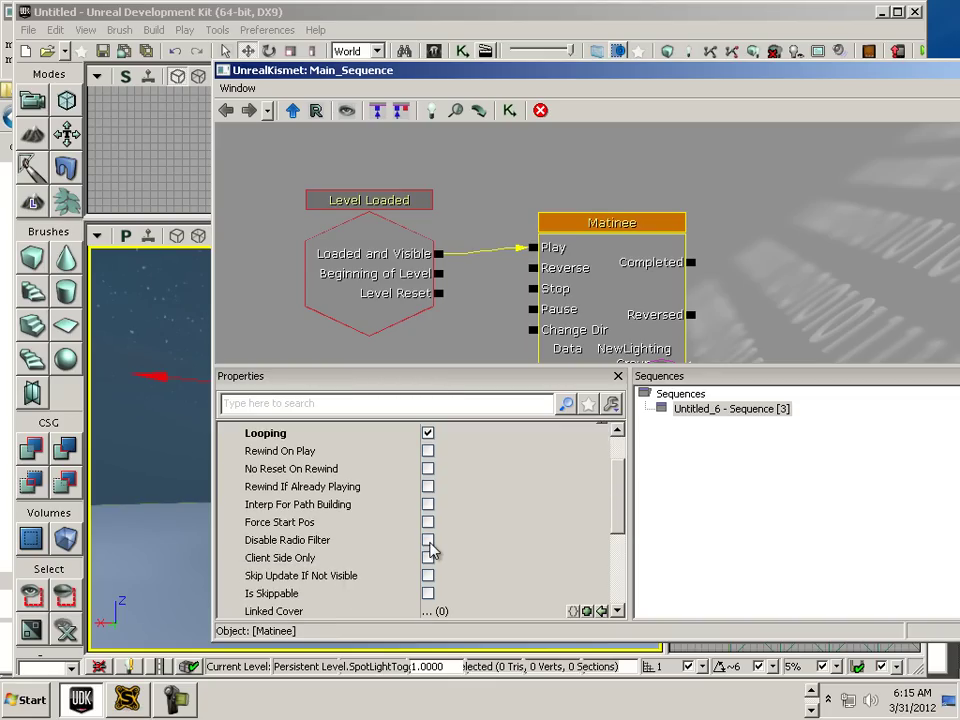
scroll(407, 543, down, 4)
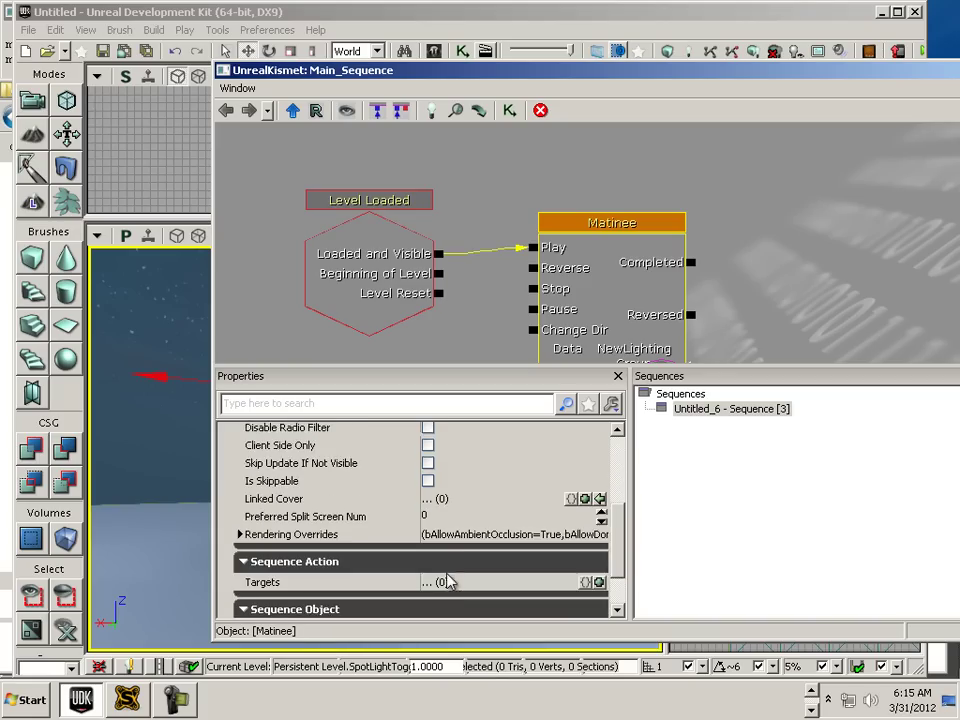
scroll(449, 582, down, 1)
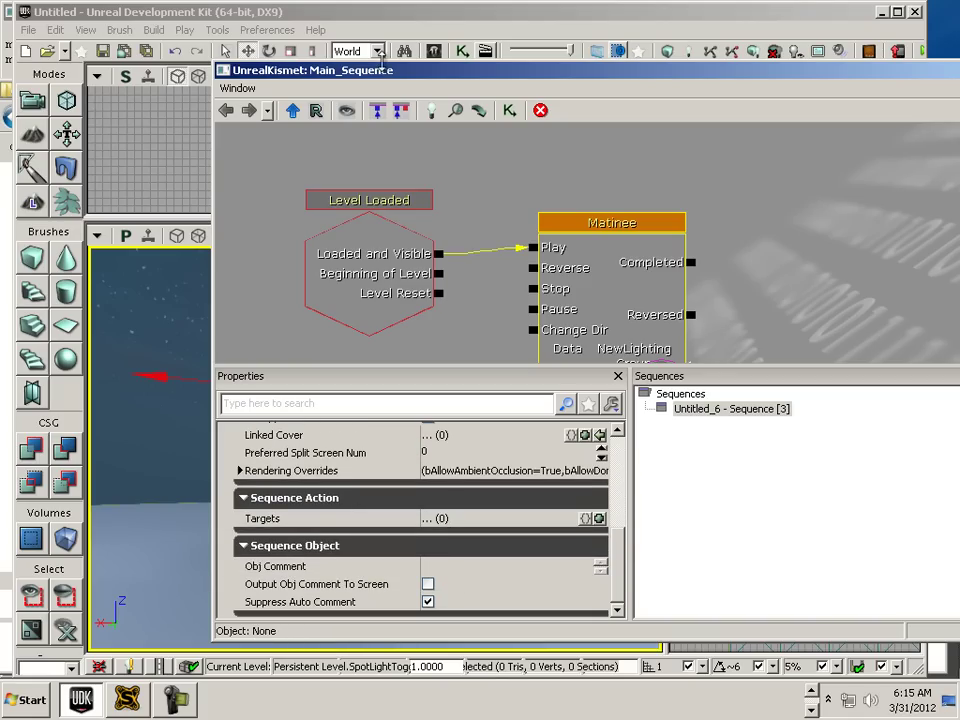
drag(383, 63, 384, 202)
drag(631, 209, 959, 165)
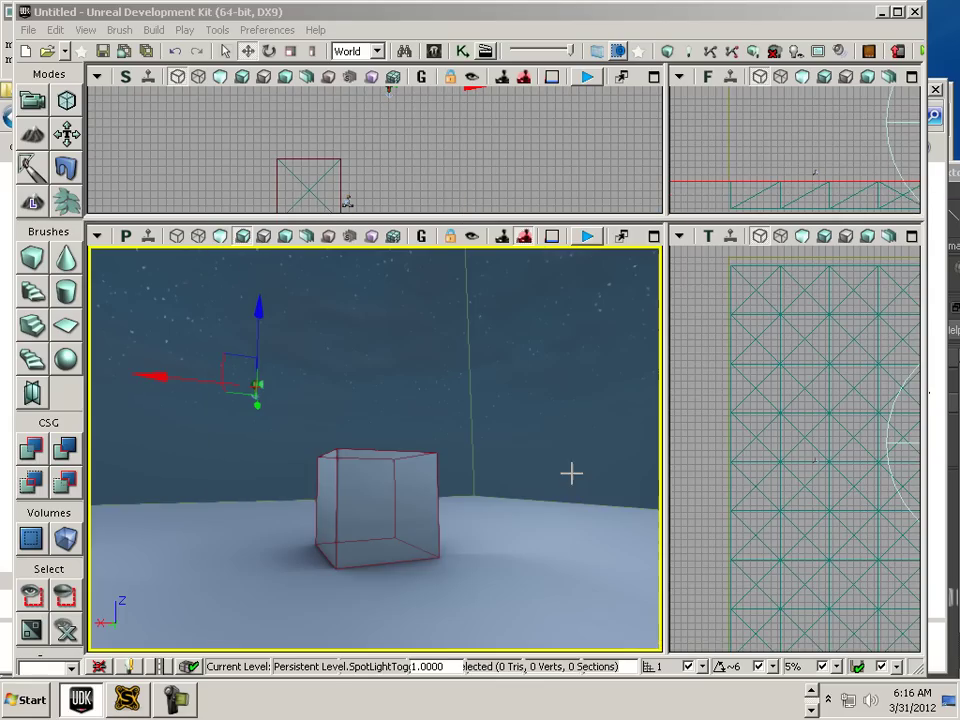
Step: Play the level from the floor near the cube, walk around to examine the faster flicker, and exit the preview
right_click(298, 602)
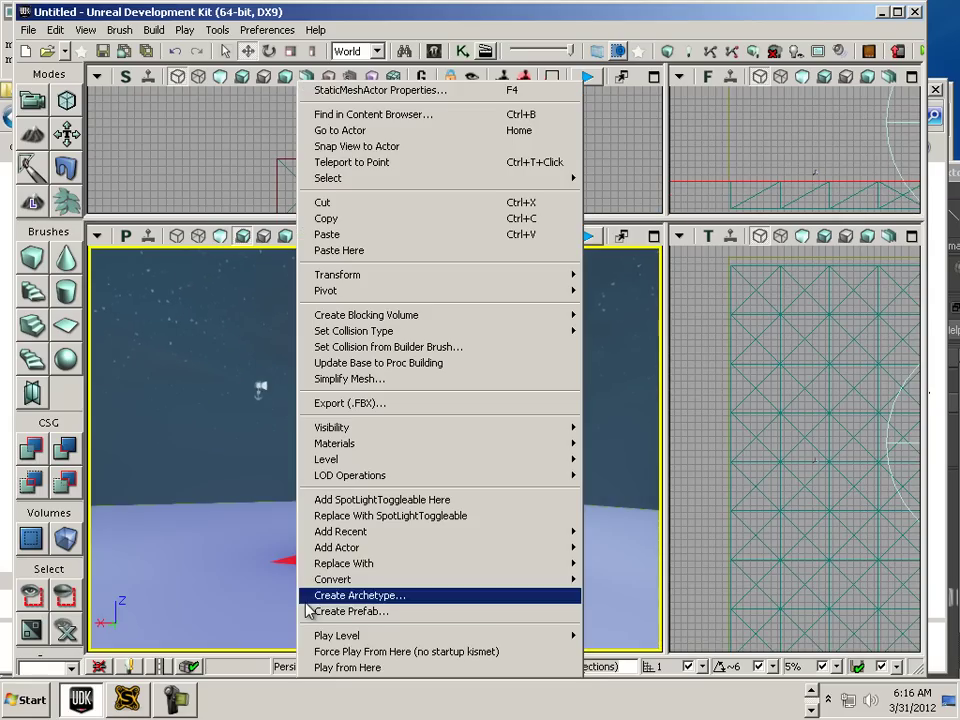
click(345, 667)
key(s)
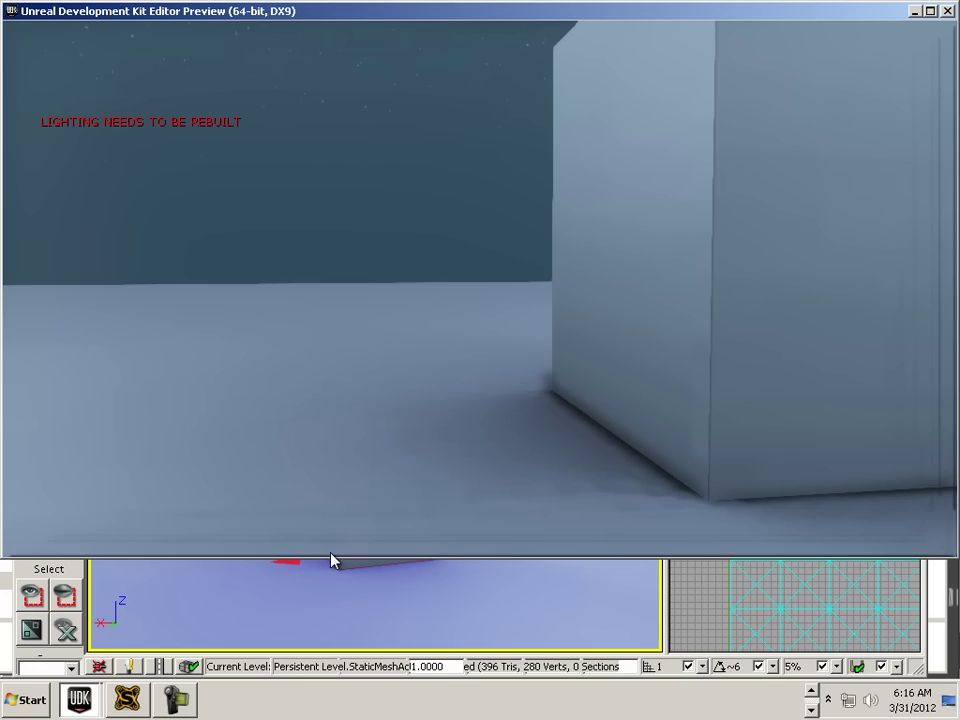
key(a)
key(w)
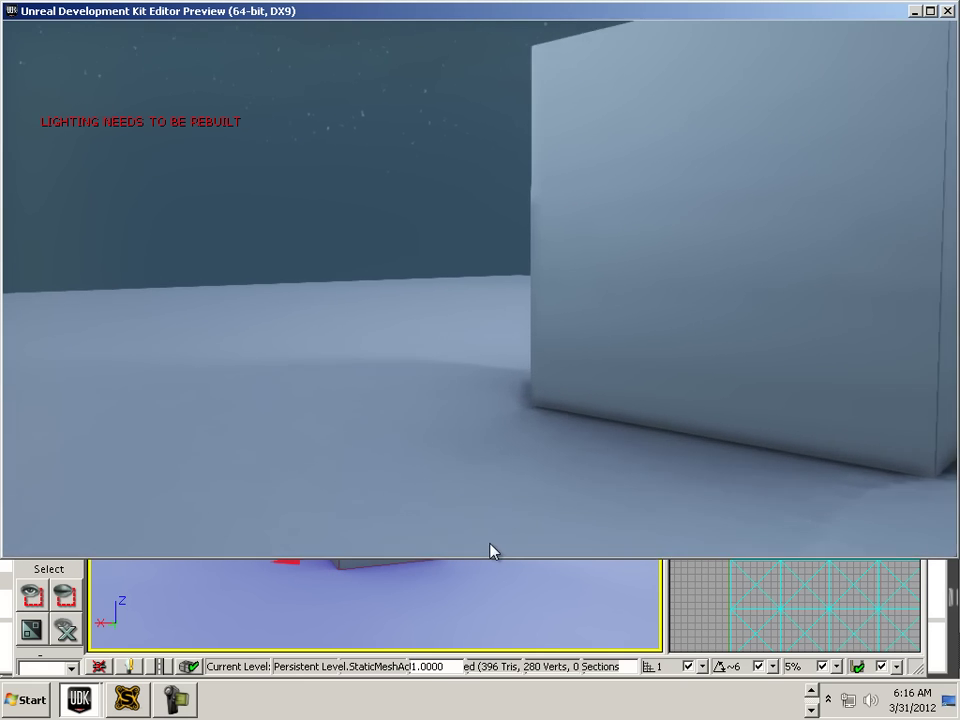
key(a)
key(a)
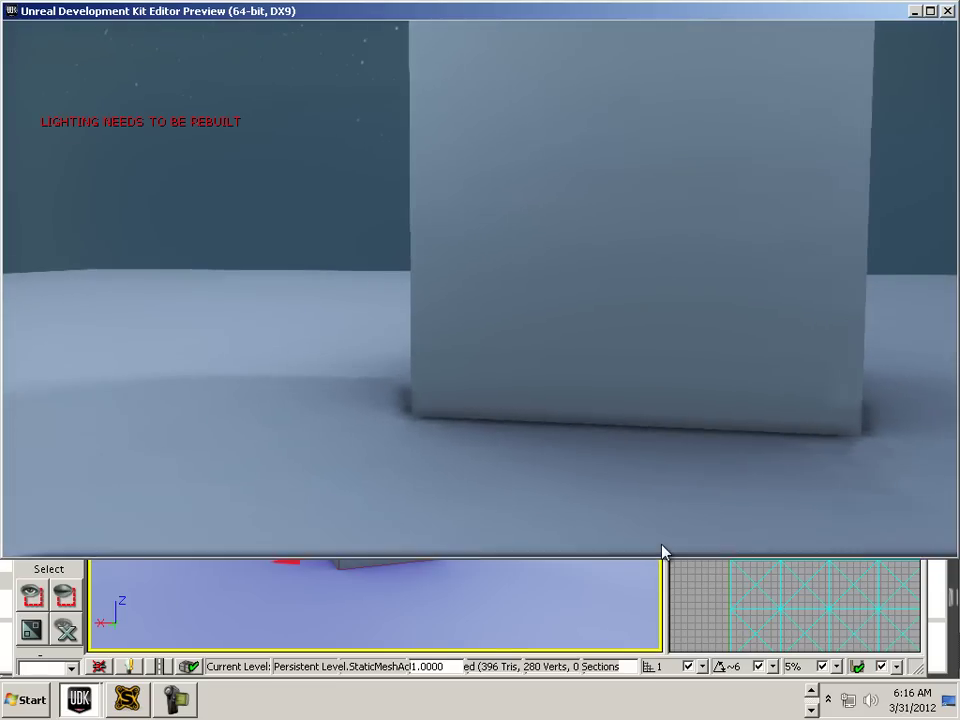
key(w)
key(s)
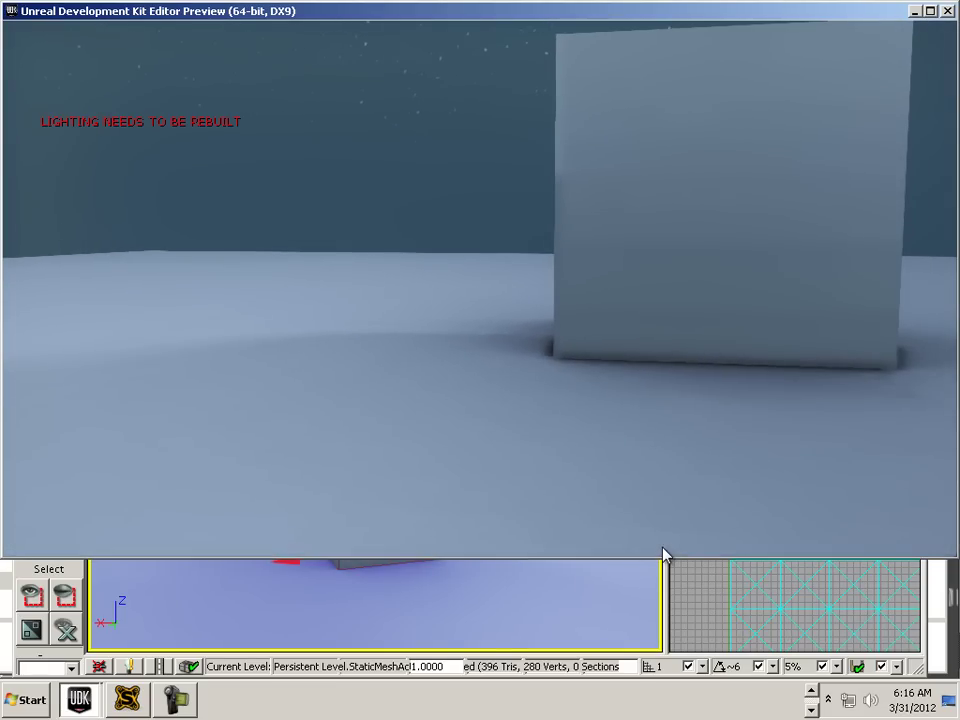
key(Escape)
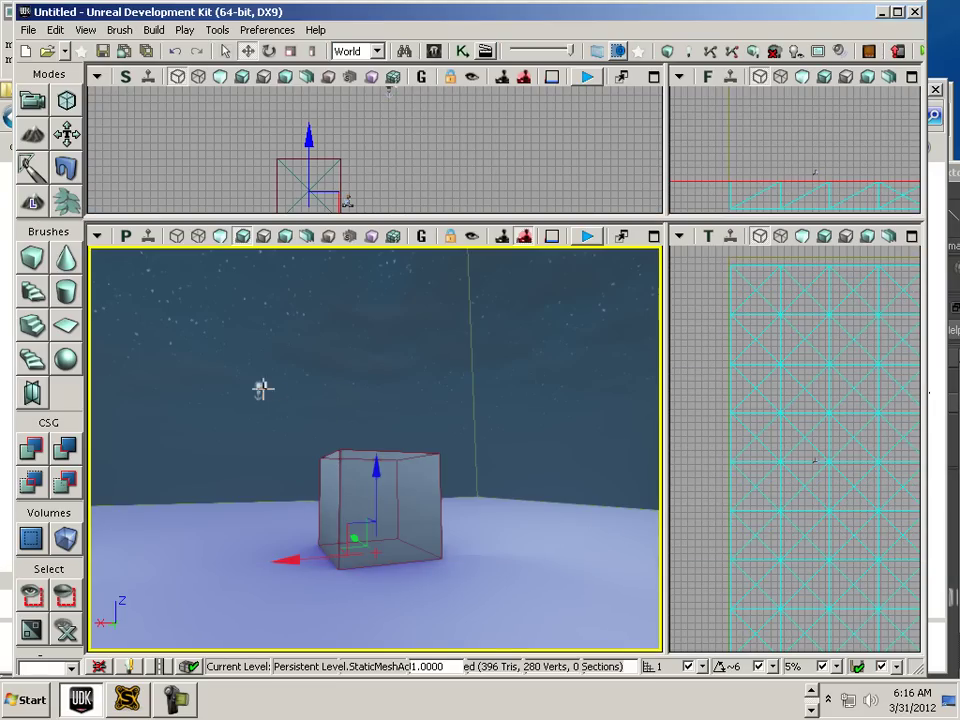
Step: Select the spotlight and raise it high above the cube in the perspective viewport
click(331, 421)
click(258, 387)
scroll(270, 388, down, 6)
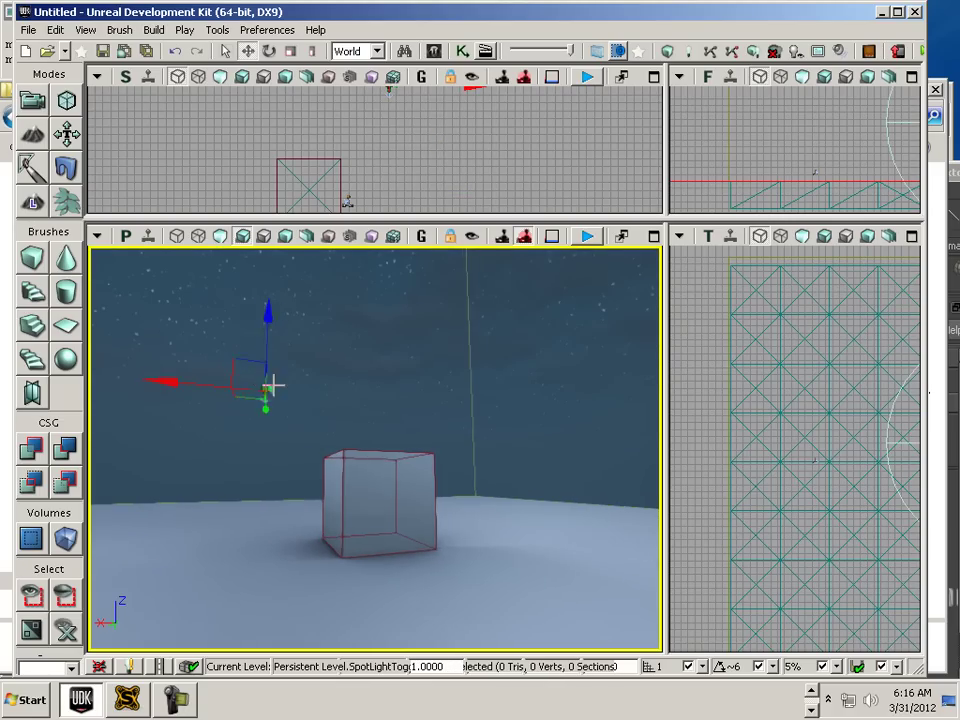
drag(294, 347, 344, 148)
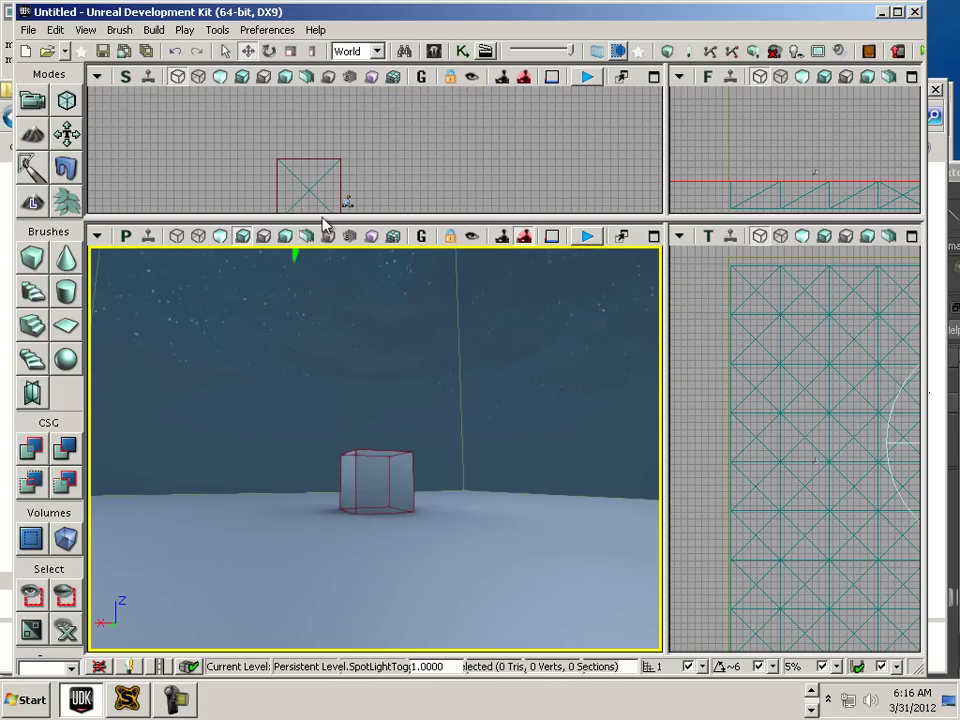
drag(328, 355, 339, 437)
middle_drag(339, 437, 312, 244)
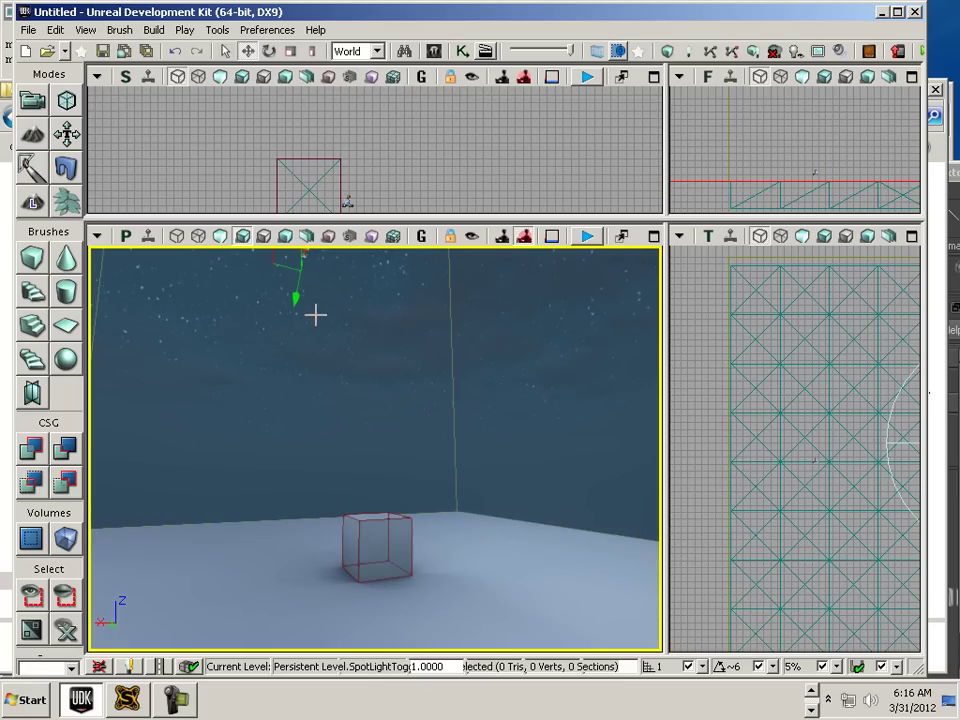
scroll(325, 295, down, 2)
middle_drag(321, 300, 283, 242)
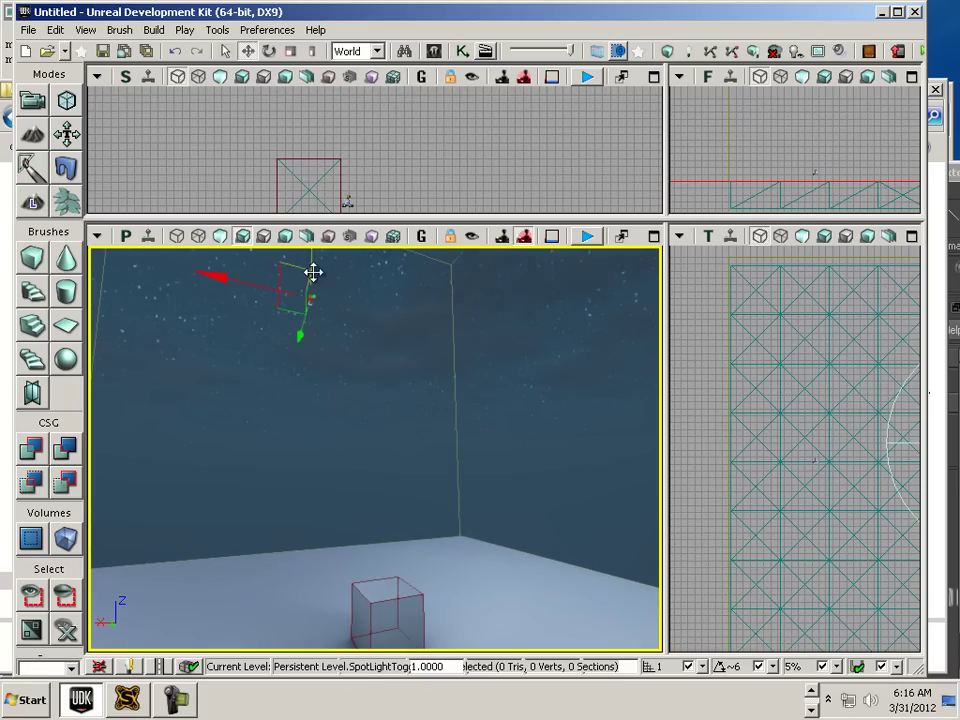
drag(313, 272, 312, 235)
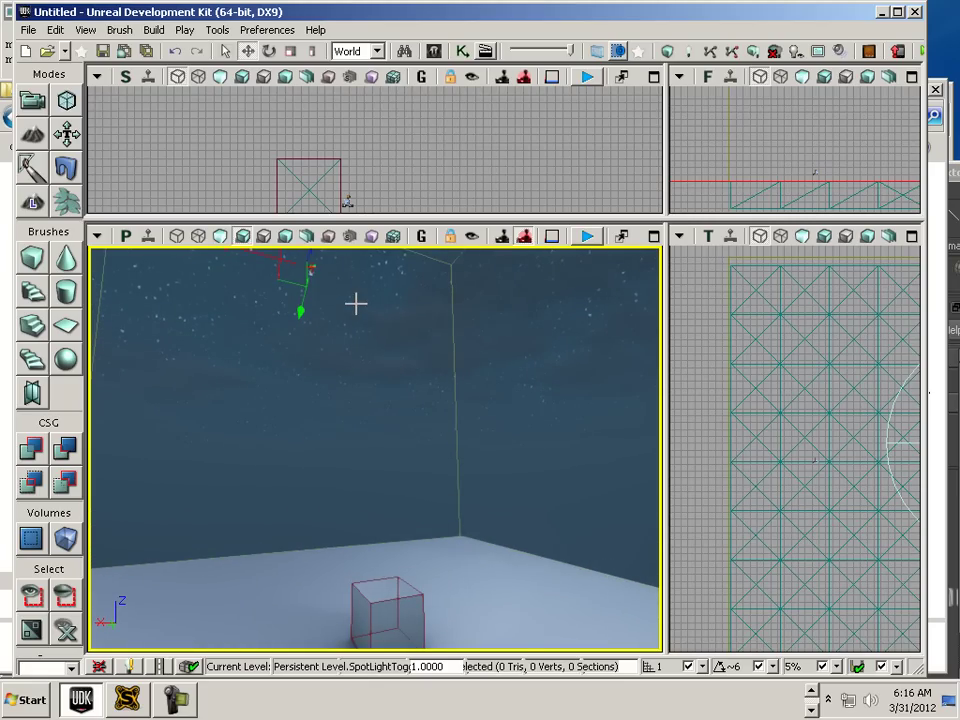
Step: Set the spotlight's Inner Cone Angle to 0 and move its properties window off the viewports
middle_drag(356, 303, 60, 243)
scroll(355, 308, up, 4)
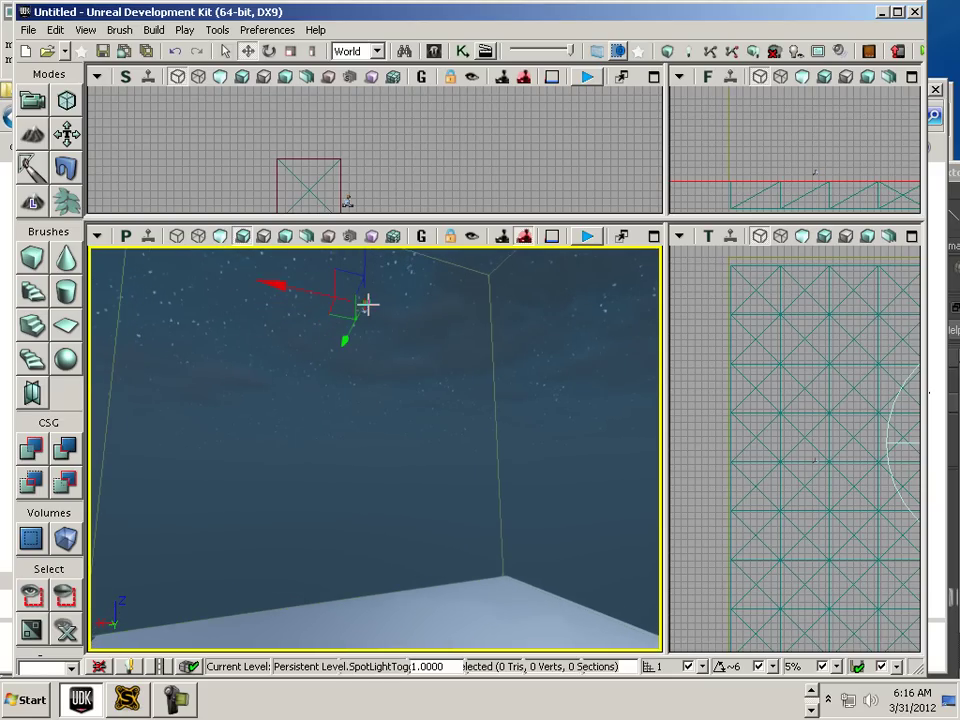
double_click(366, 304)
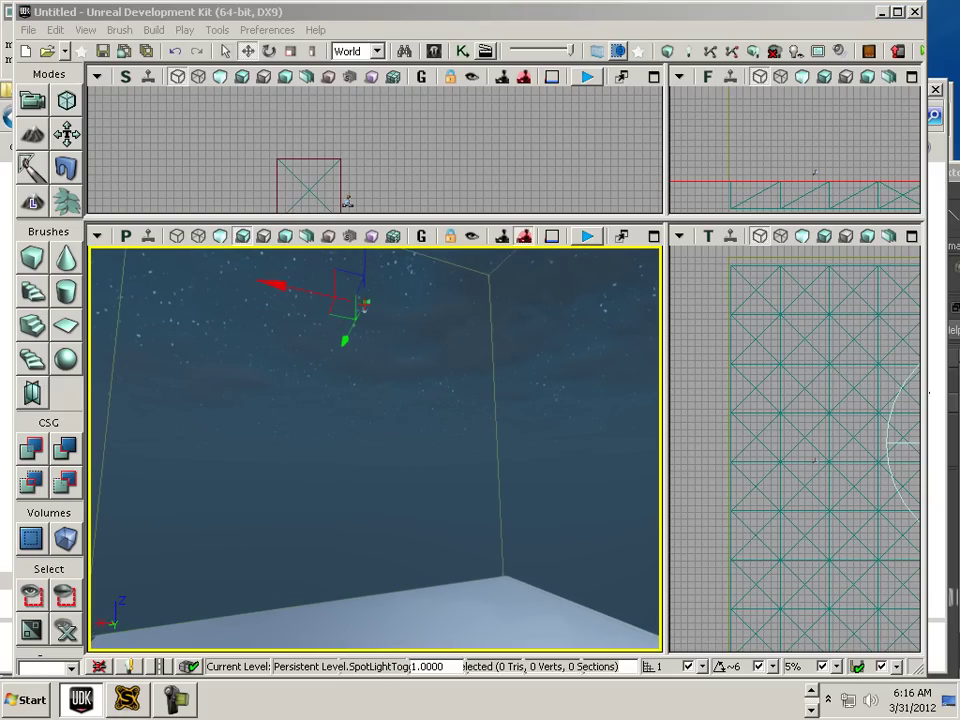
key(F4)
click(588, 268)
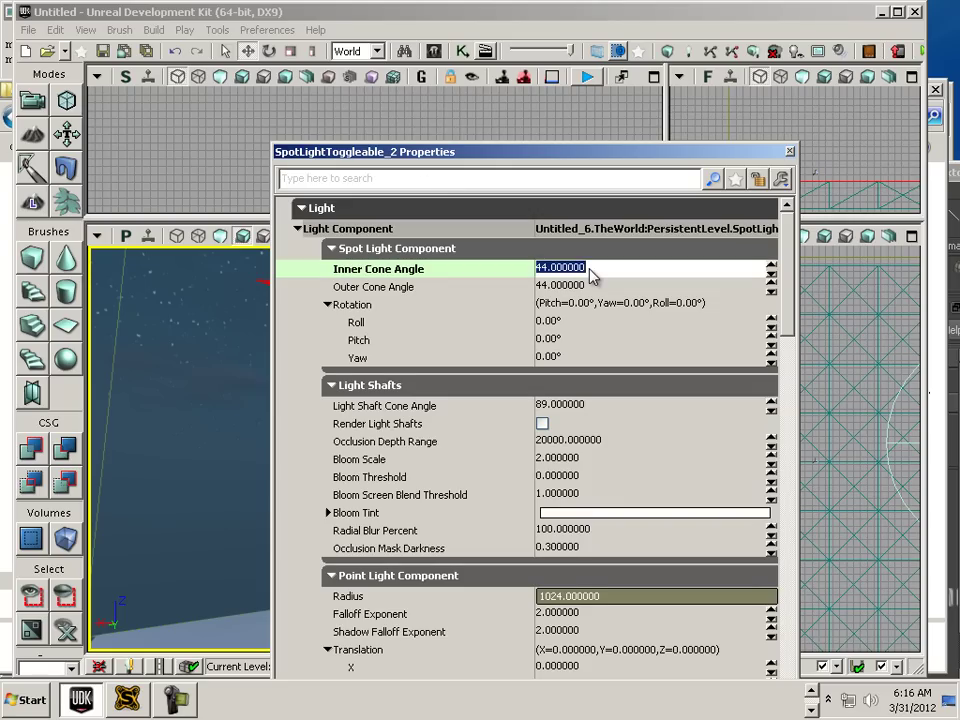
key(Return)
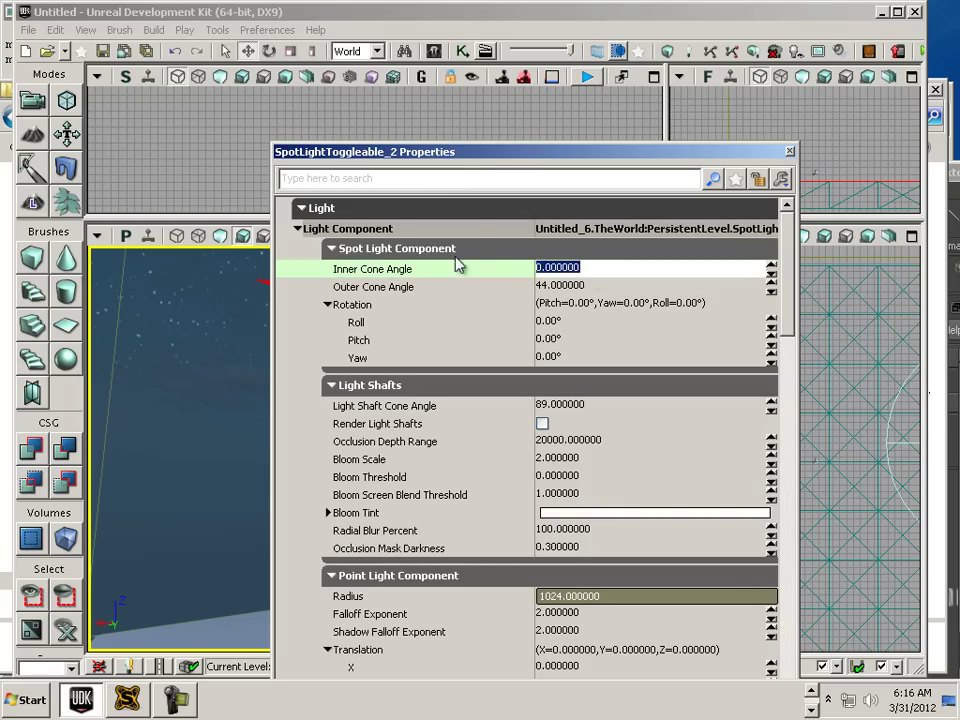
drag(501, 154, 959, 267)
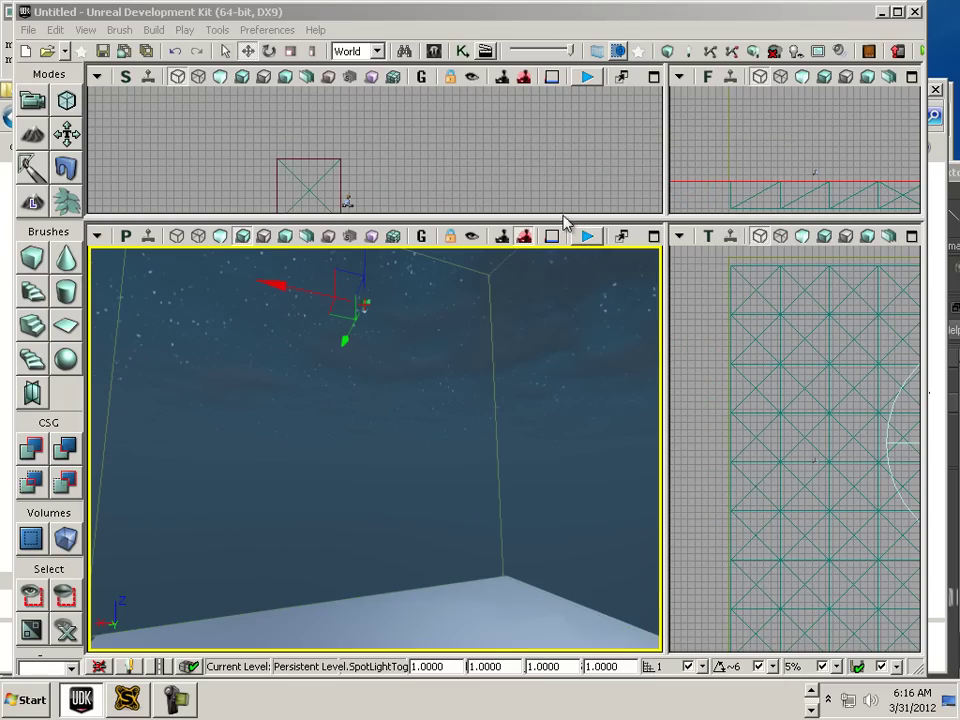
Step: Enlarge the Side and Front viewports and frame the spotlight, cube and floor in them
drag(563, 218, 566, 556)
drag(568, 411, 463, 421)
scroll(463, 421, down, 2)
scroll(463, 421, down, 4)
drag(431, 299, 362, 282)
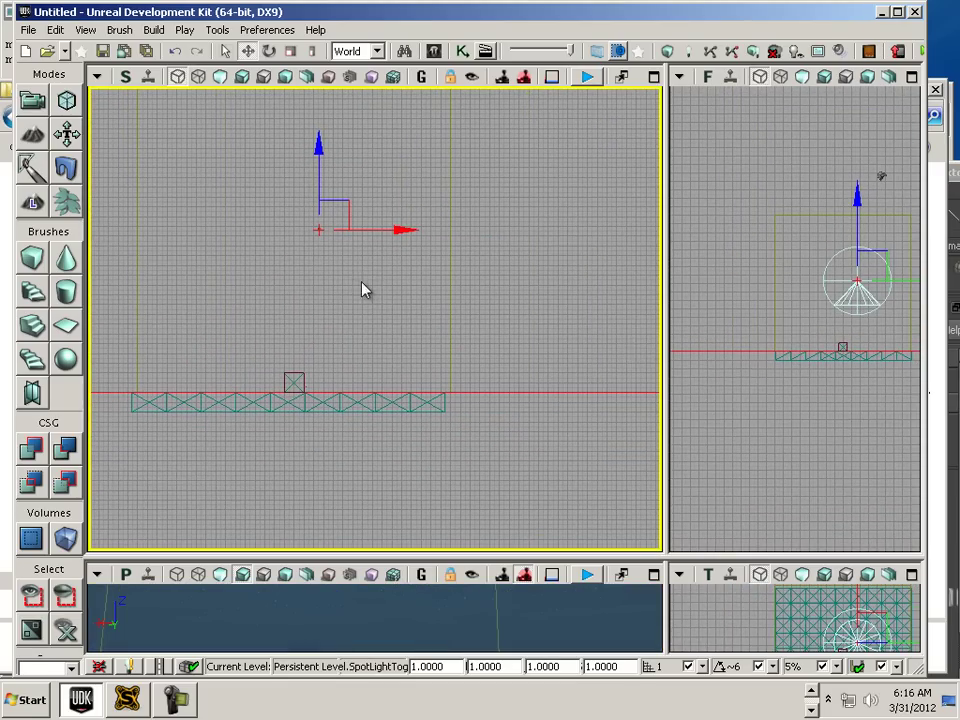
drag(665, 367, 435, 375)
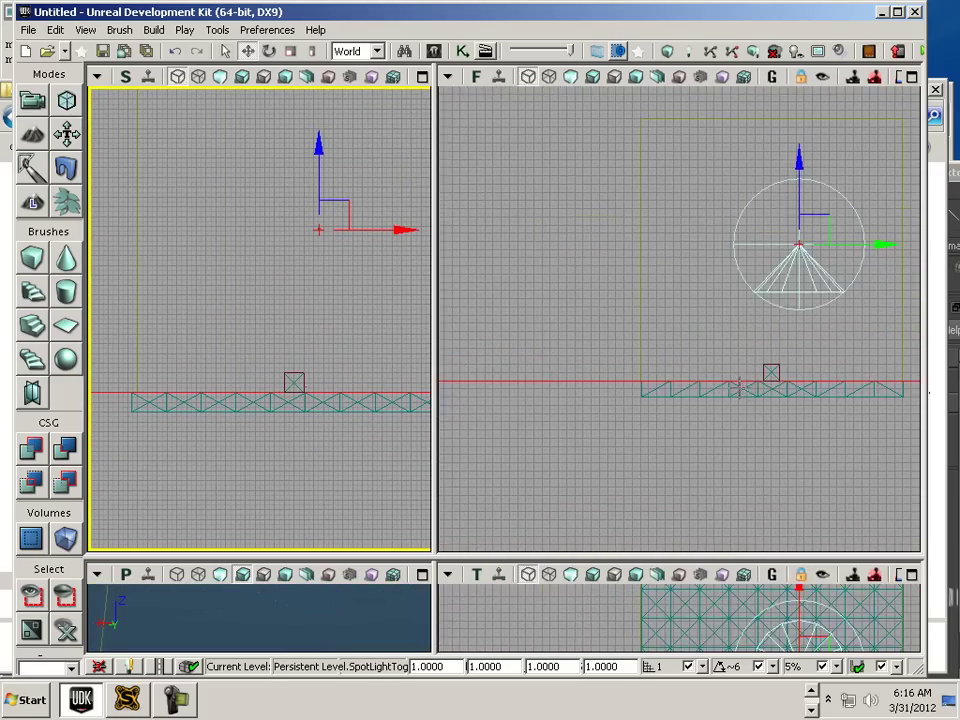
drag(740, 393, 628, 422)
scroll(628, 422, up, 1)
scroll(630, 428, up, 1)
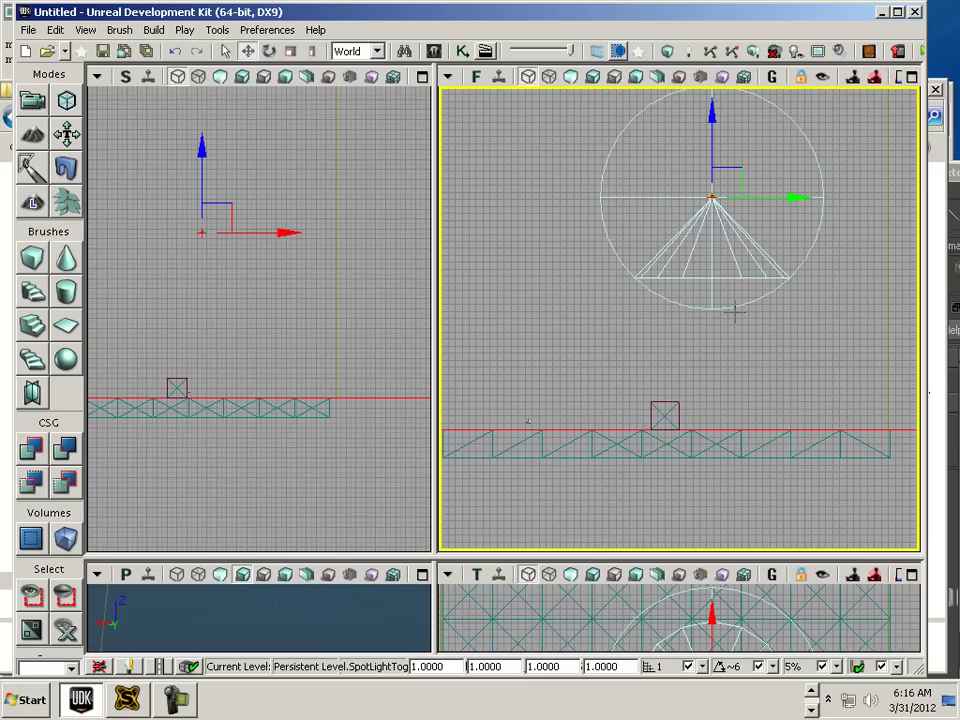
Step: Set the spotlight's point light Radius to 2048 in its properties
key(F4)
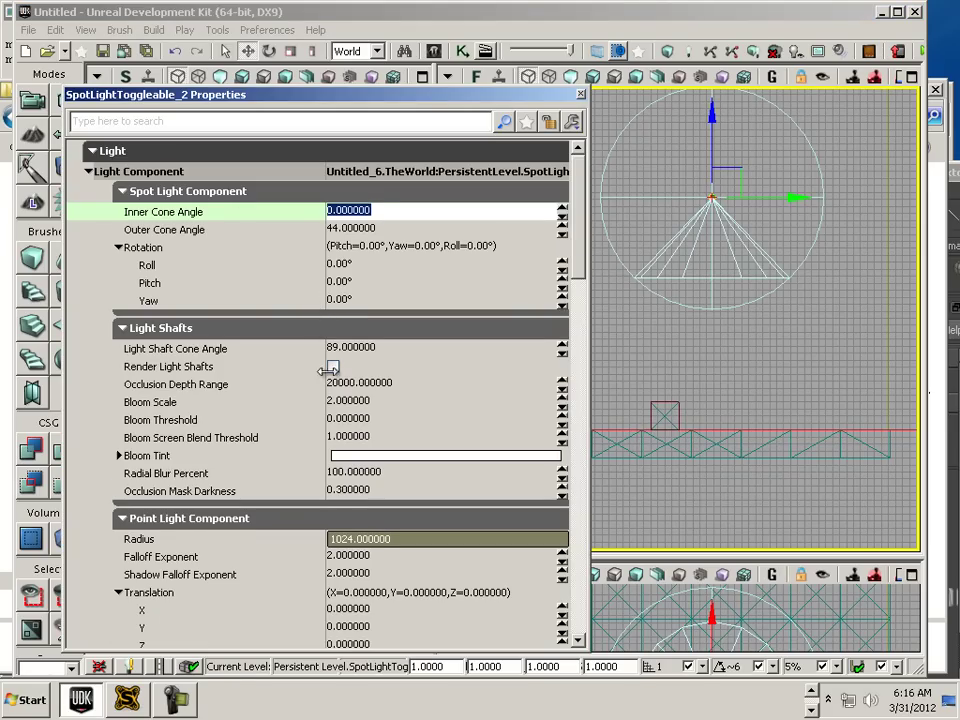
scroll(385, 540, down, 2)
drag(390, 504, 624, 526)
click(437, 506)
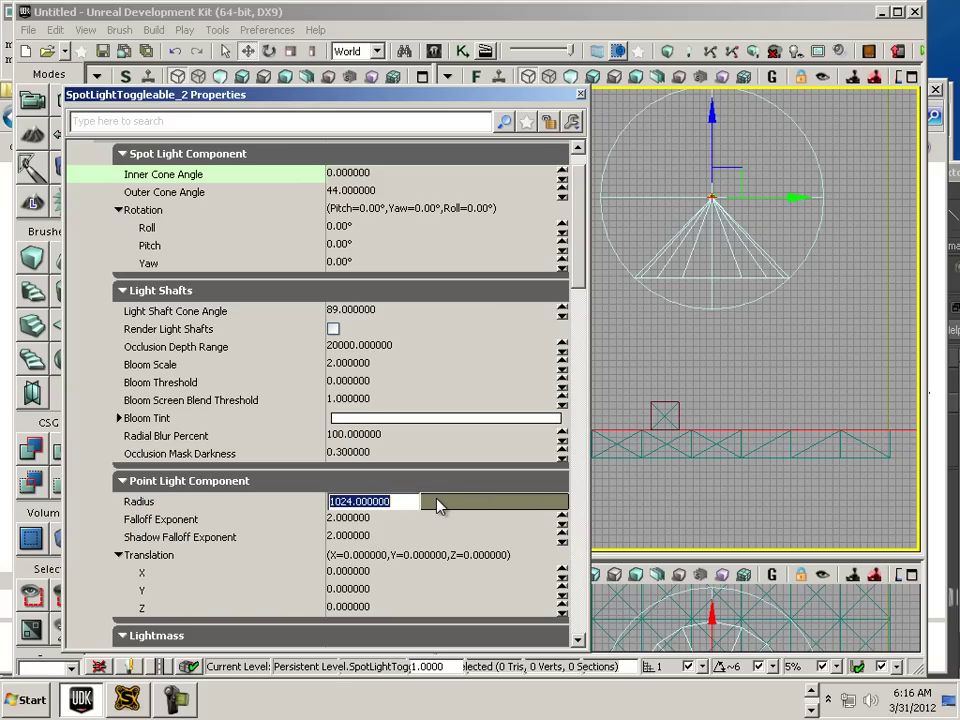
text(204)
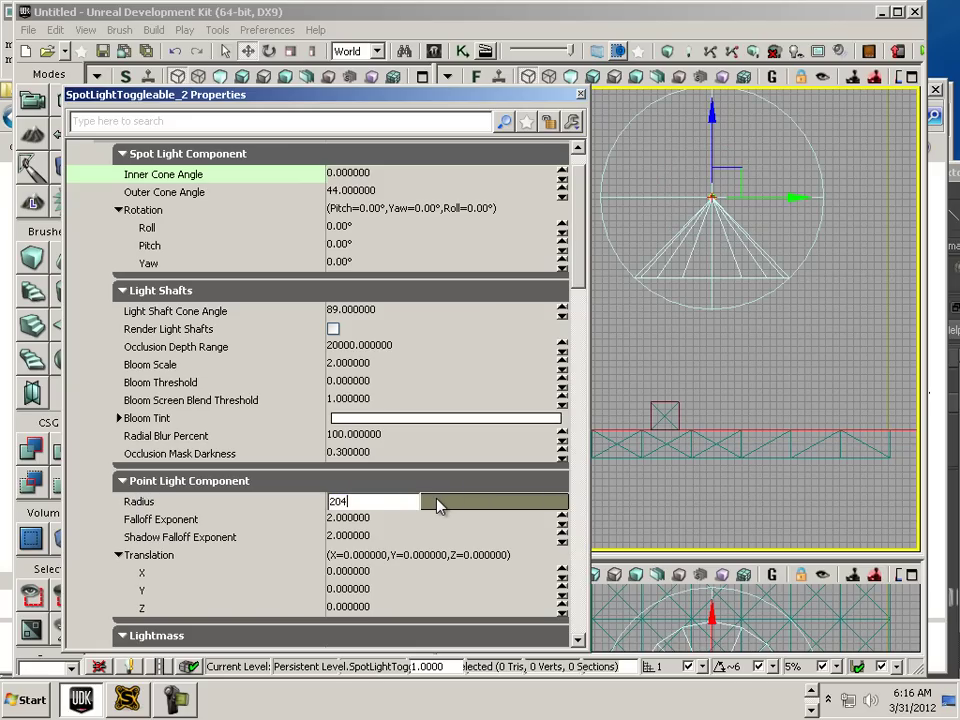
text(8)
key(Return)
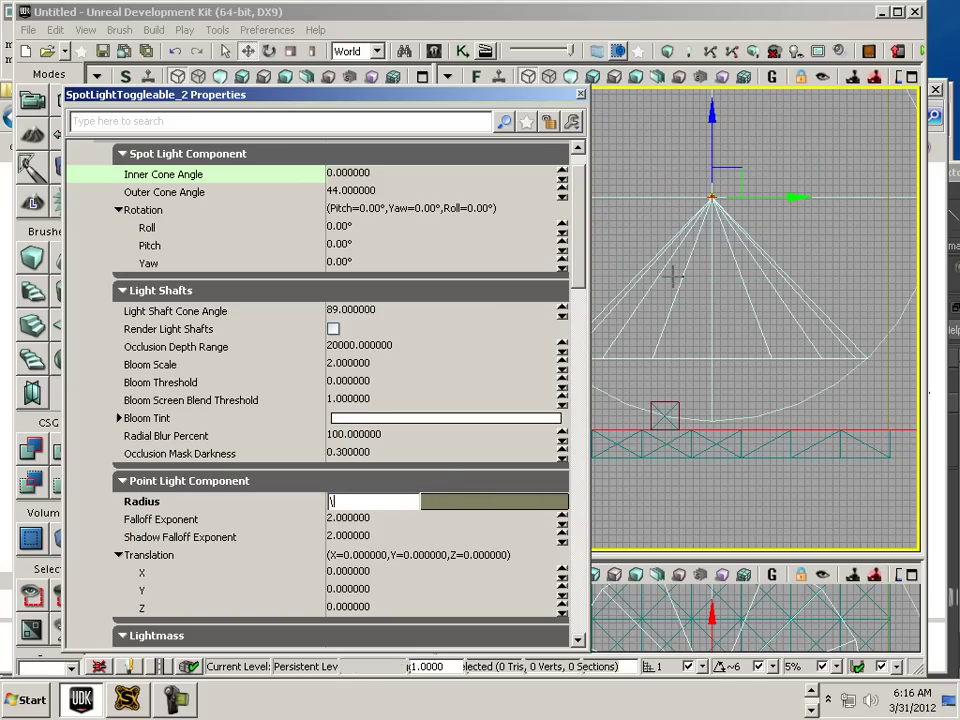
Step: Lower the spotlight toward the floor in the Front viewport and re-enter its Radius as 2048
drag(709, 108, 712, 178)
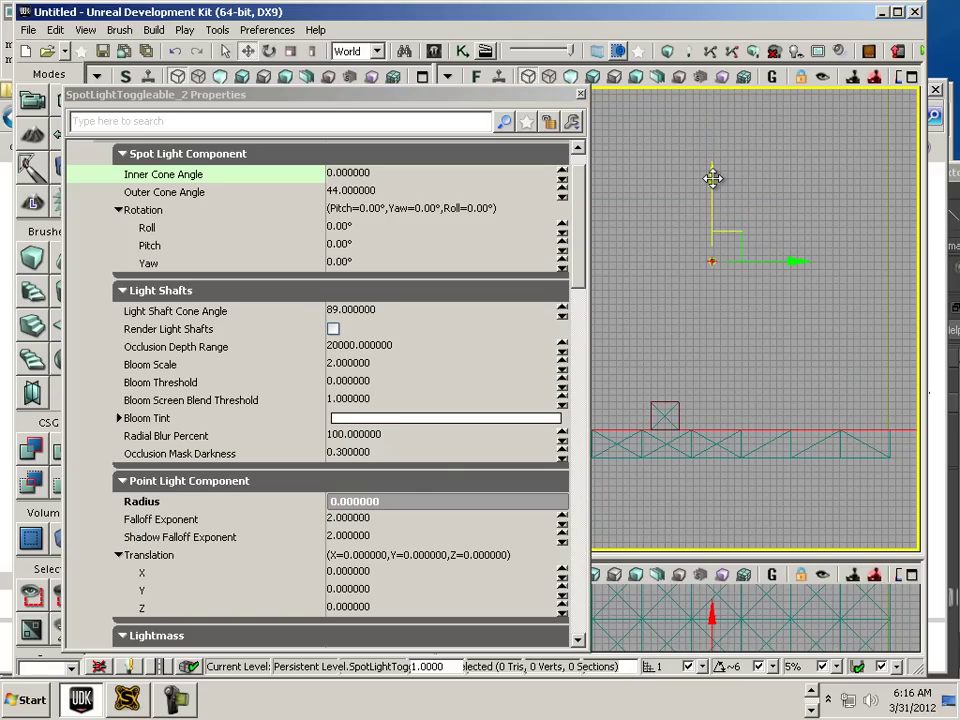
click(396, 502)
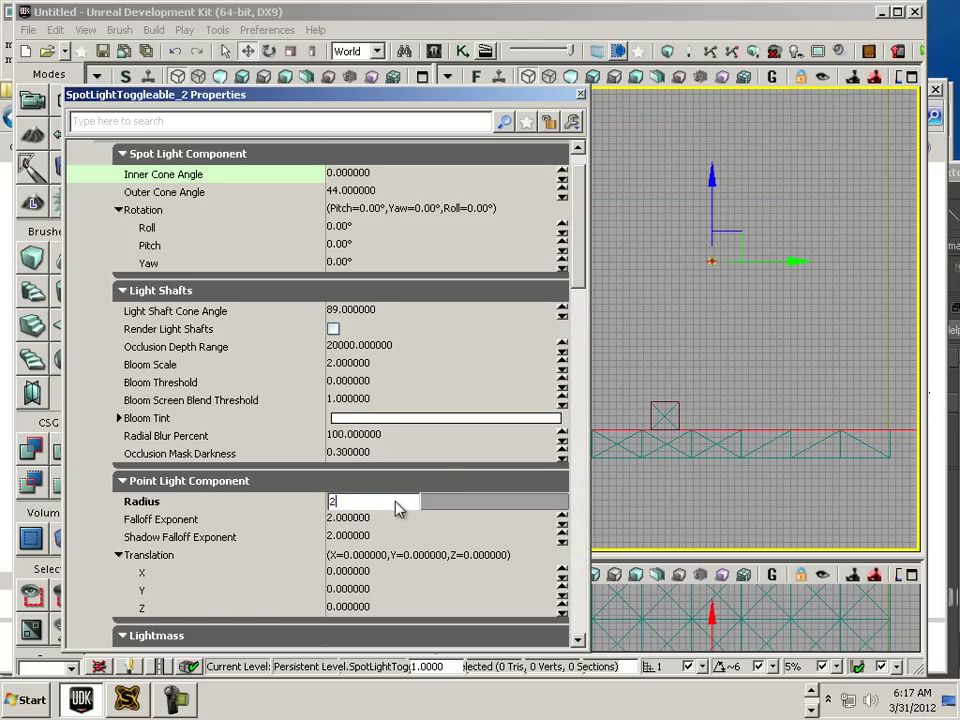
key(Return)
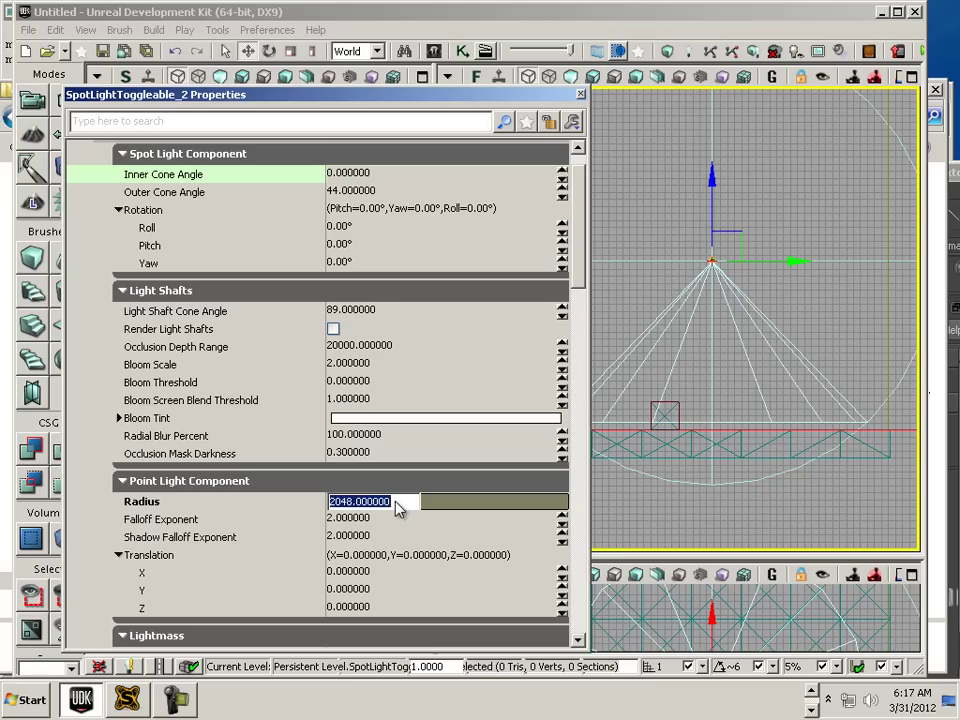
Step: Lower the spotlight in the Front viewport until its cone reaches the floor, and close its properties window
drag(714, 176, 707, 200)
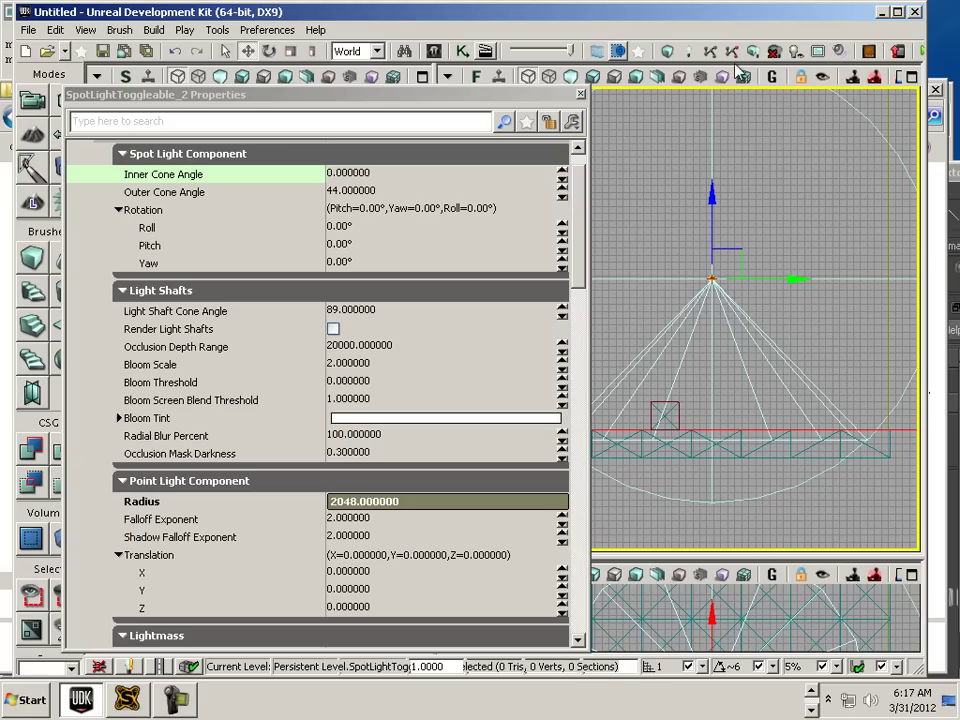
click(580, 94)
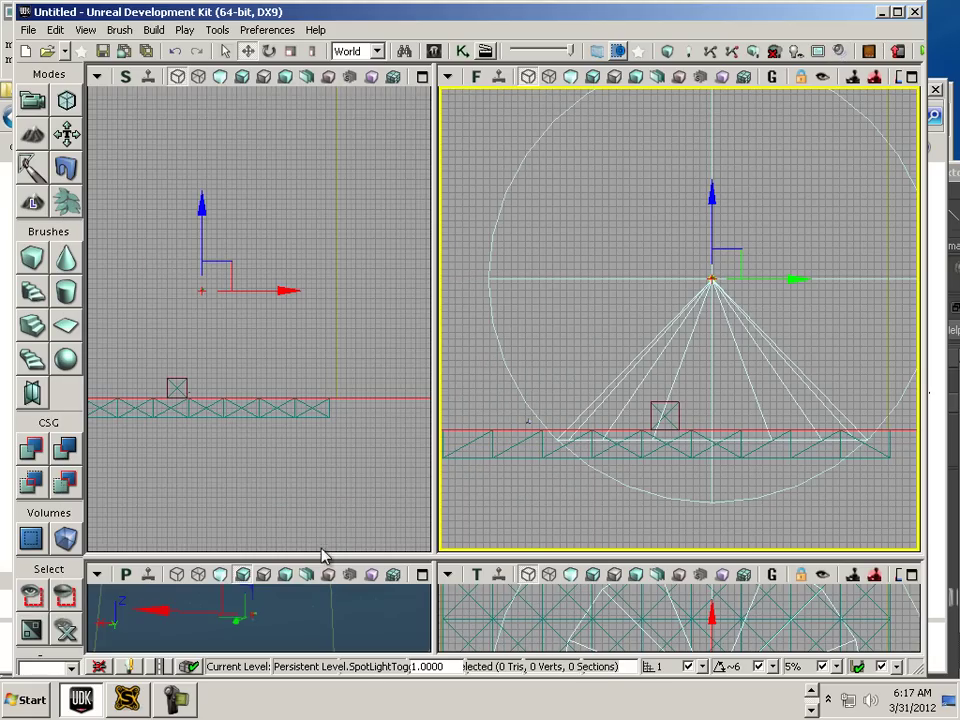
Step: Enlarge the Perspective viewport and play the level from a spot on the floor near the cube
drag(316, 554, 369, 136)
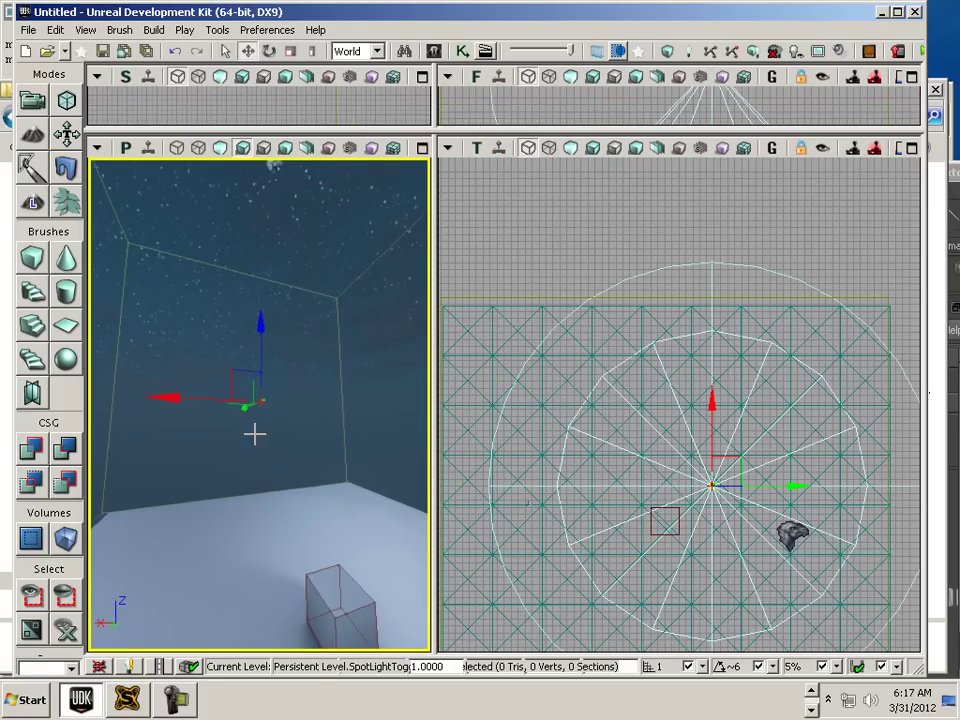
click(257, 565)
right_click(257, 565)
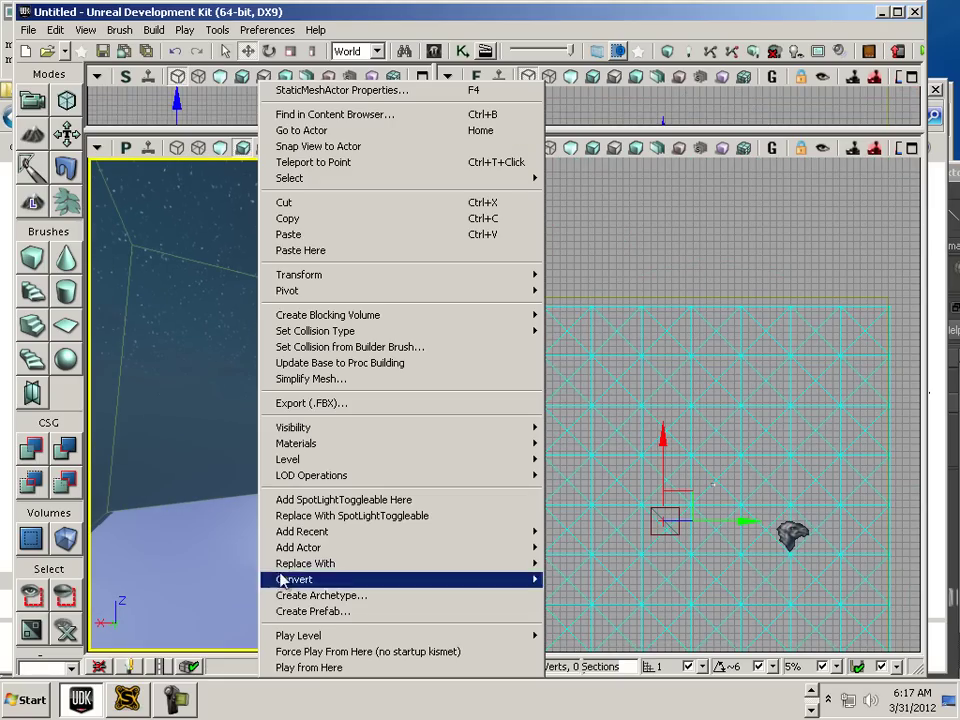
click(336, 669)
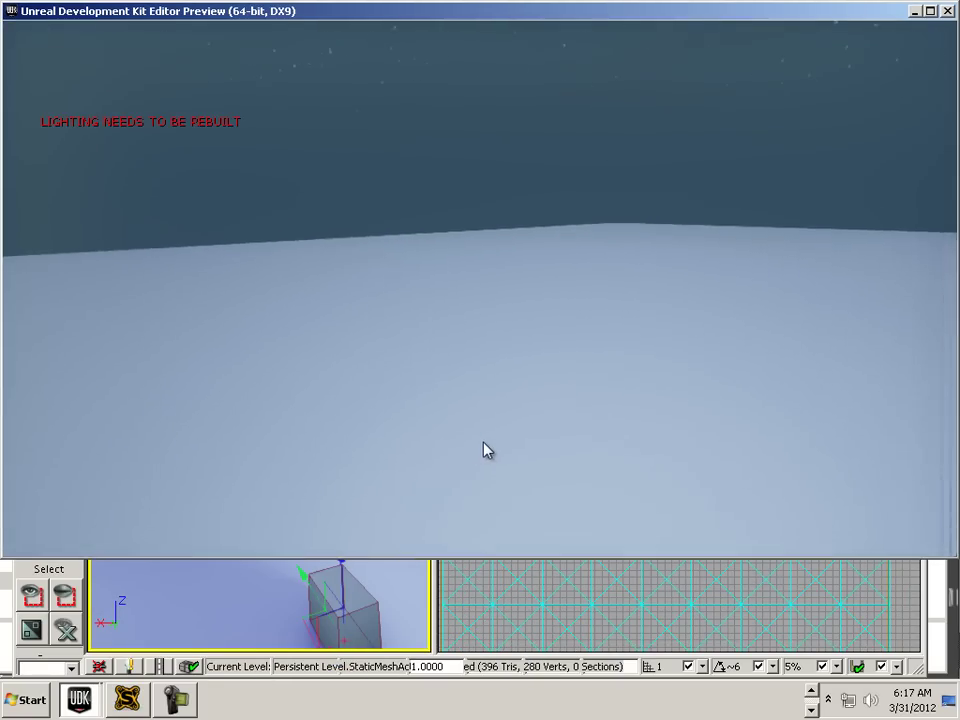
Step: Walk around the cube in the game preview and examine how the spotlight lights the floor and cube
key(s)
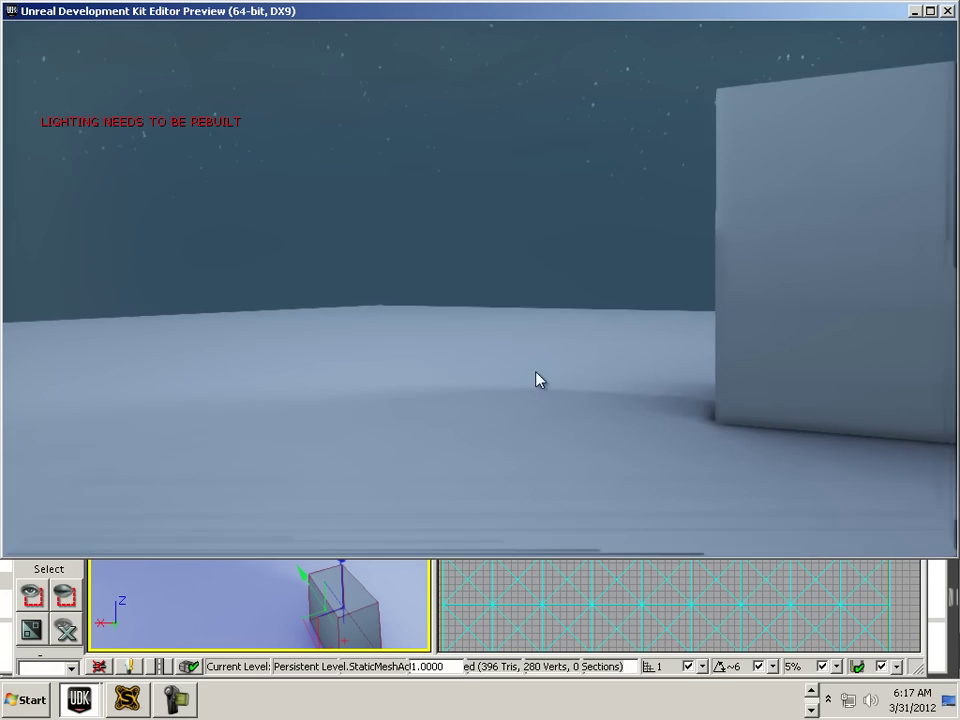
key(a)
key(a)
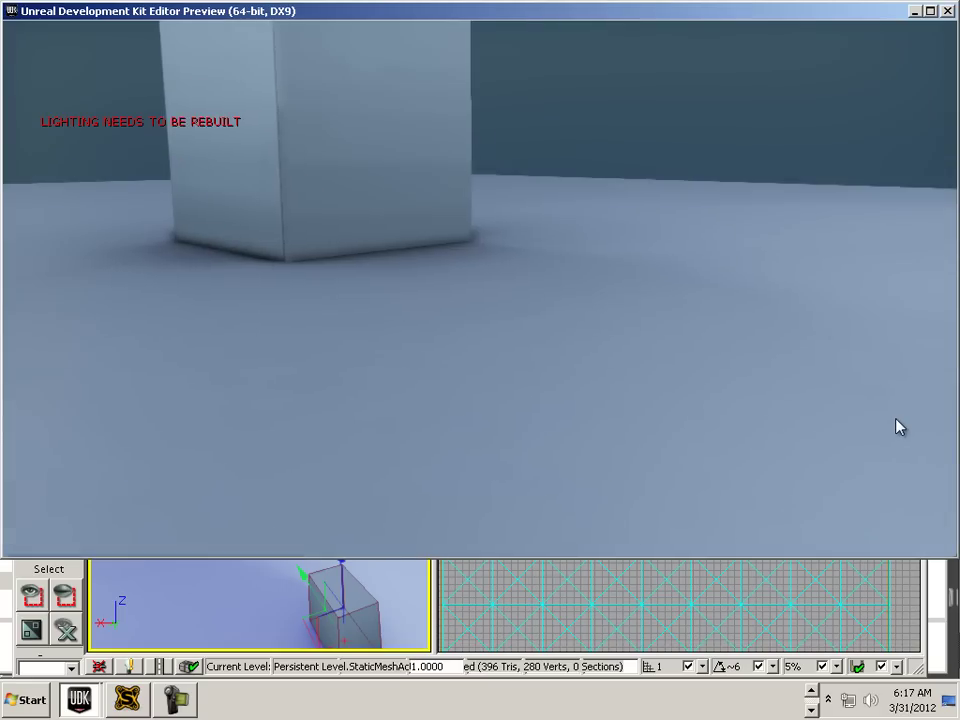
key(d)
key(w)
key(a)
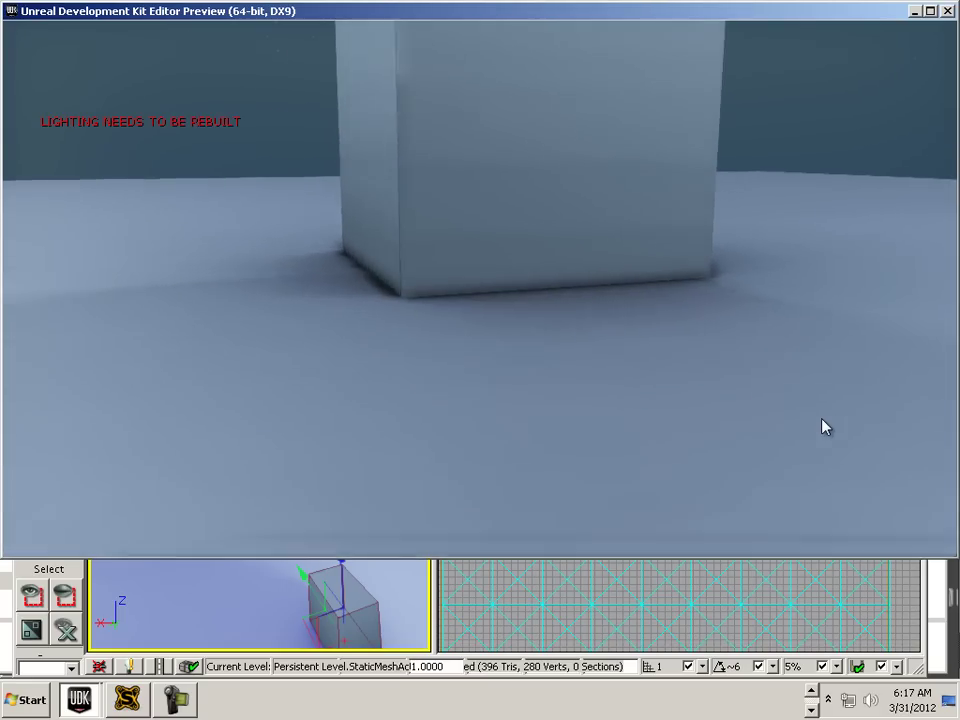
key(a)
key(w)
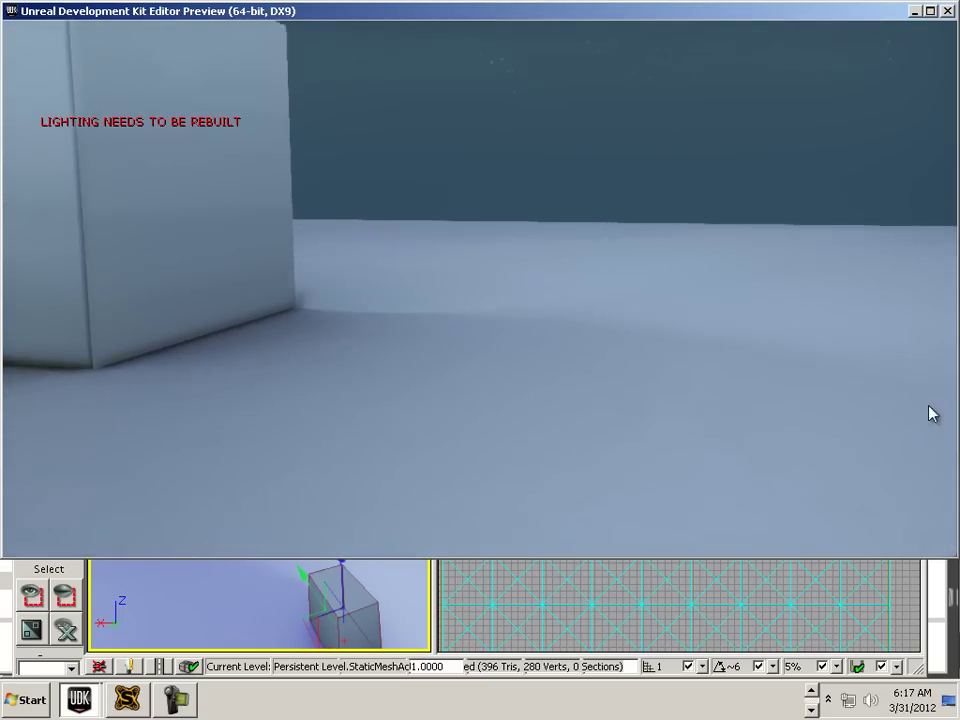
key(a)
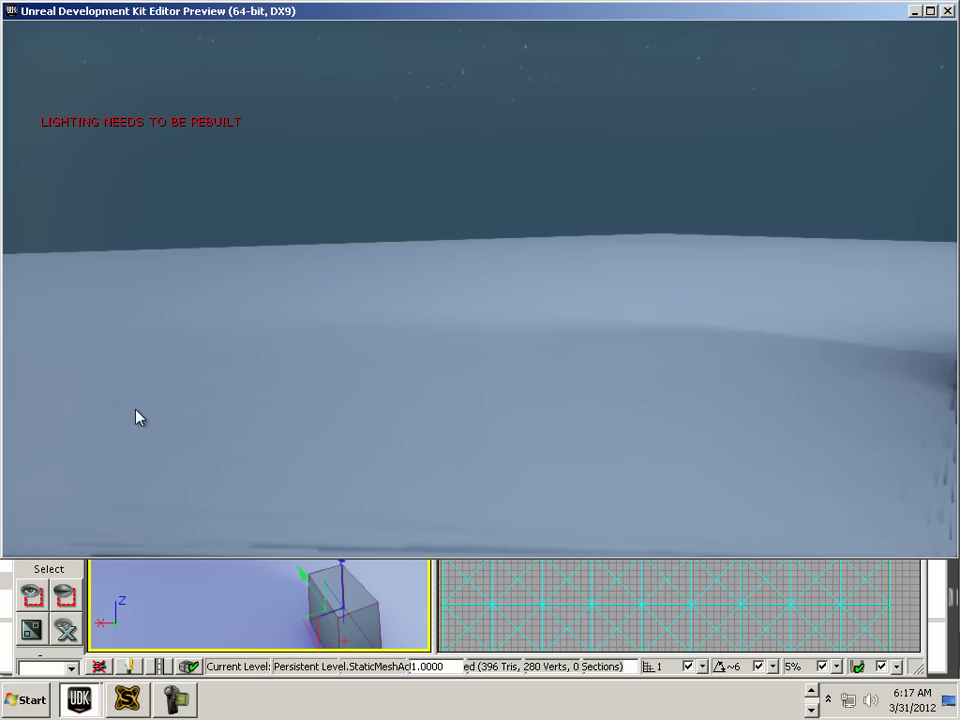